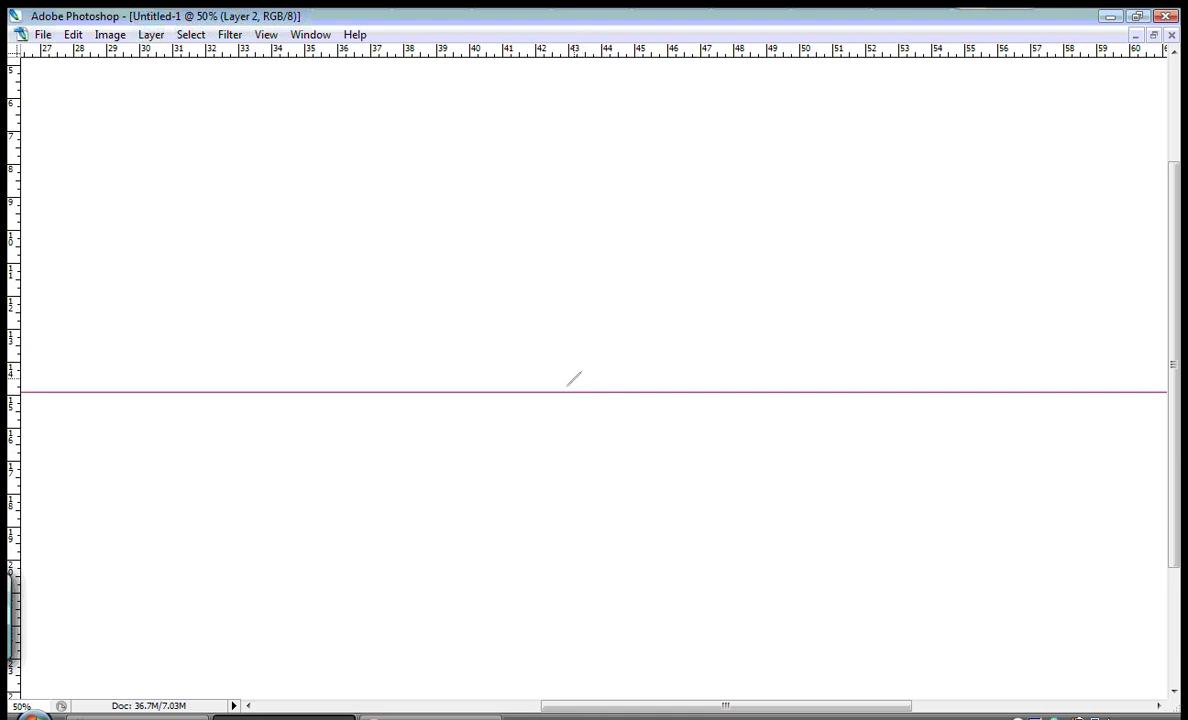
Step: Brush the letter ر in black across the guideline, and change the foreground colour to bright blue 0d3afb
mouse_move(571, 362)
left_mouse_down()
mouse_move(511, 451)
mouse_move(486, 459)
left_mouse_up()
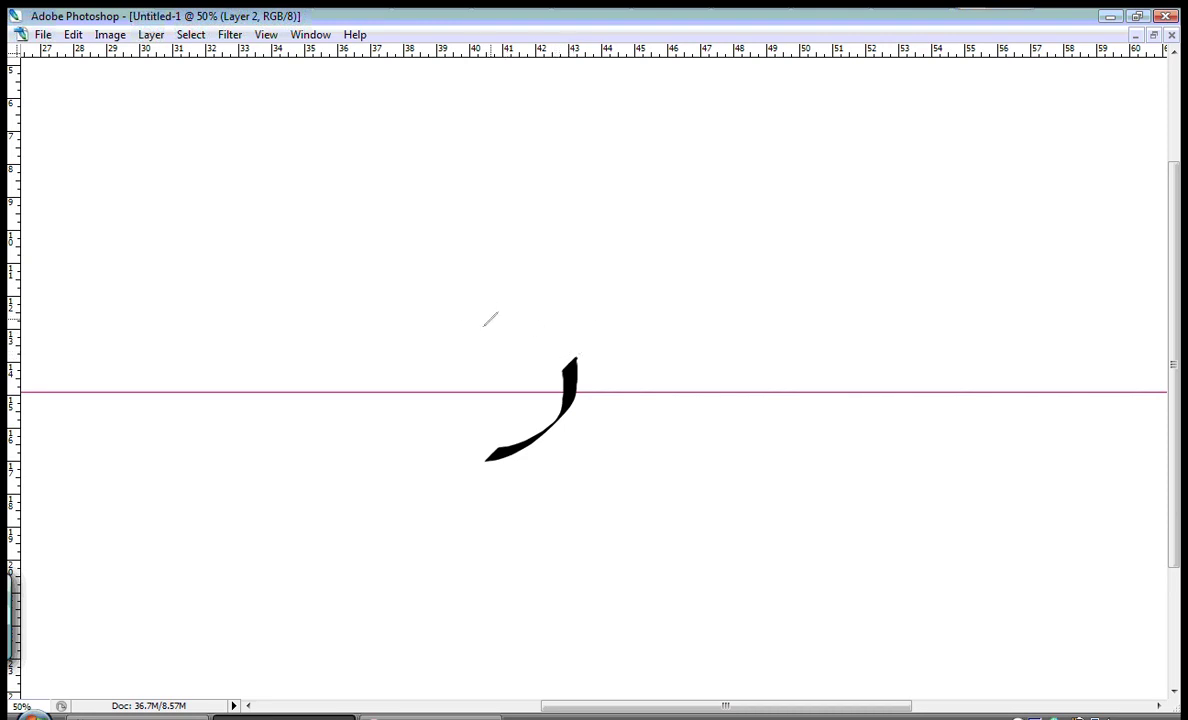
key("Tab")
left_click(941, 408)
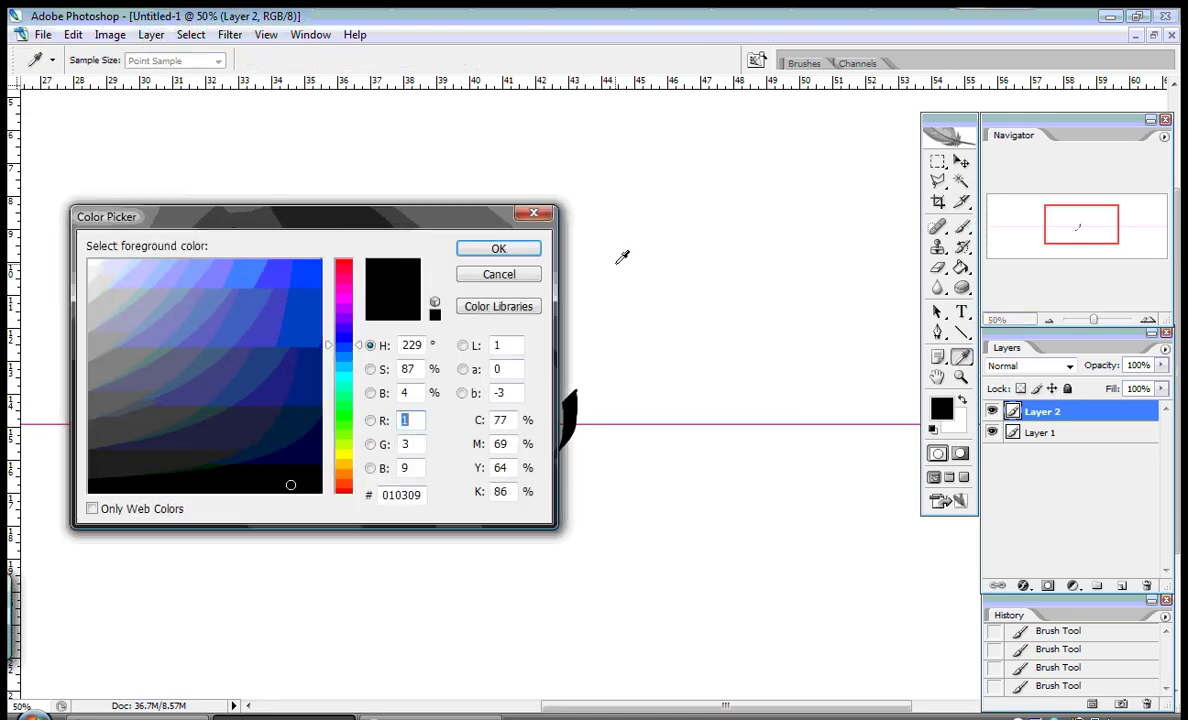
left_click(310, 263)
key("Return")
key("Tab")
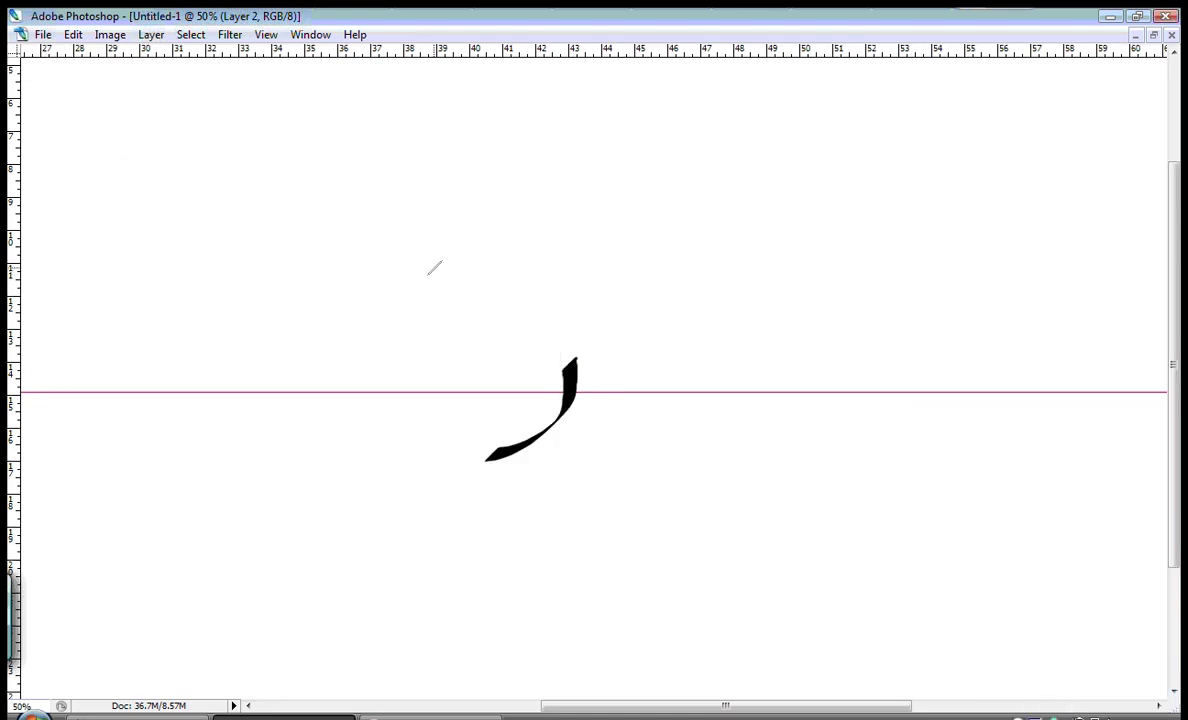
Step: Try blue fatha, damma and kasra vowel marks above and below the letter ر, undoing each one
left_click_drag(620, 292, 506, 354)
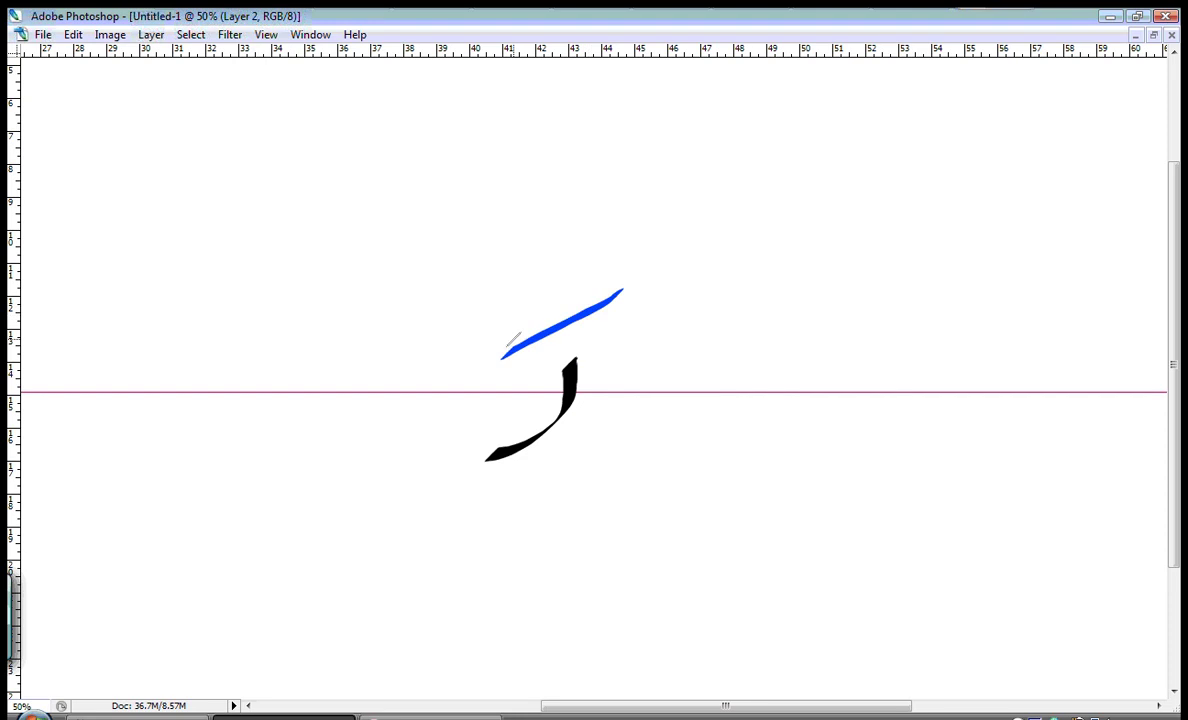
key("ctrl+z")
left_click_drag(586, 281, 499, 347)
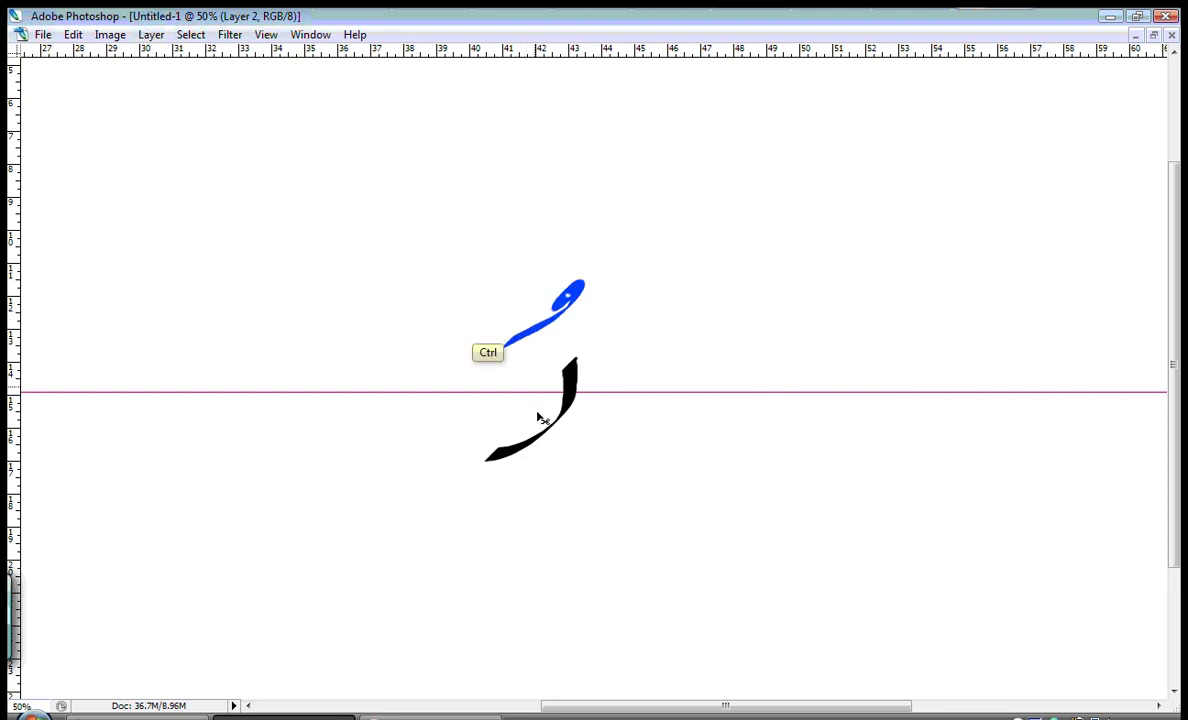
key("ctrl+z")
left_click_drag(591, 461, 484, 534)
key("ctrl+z")
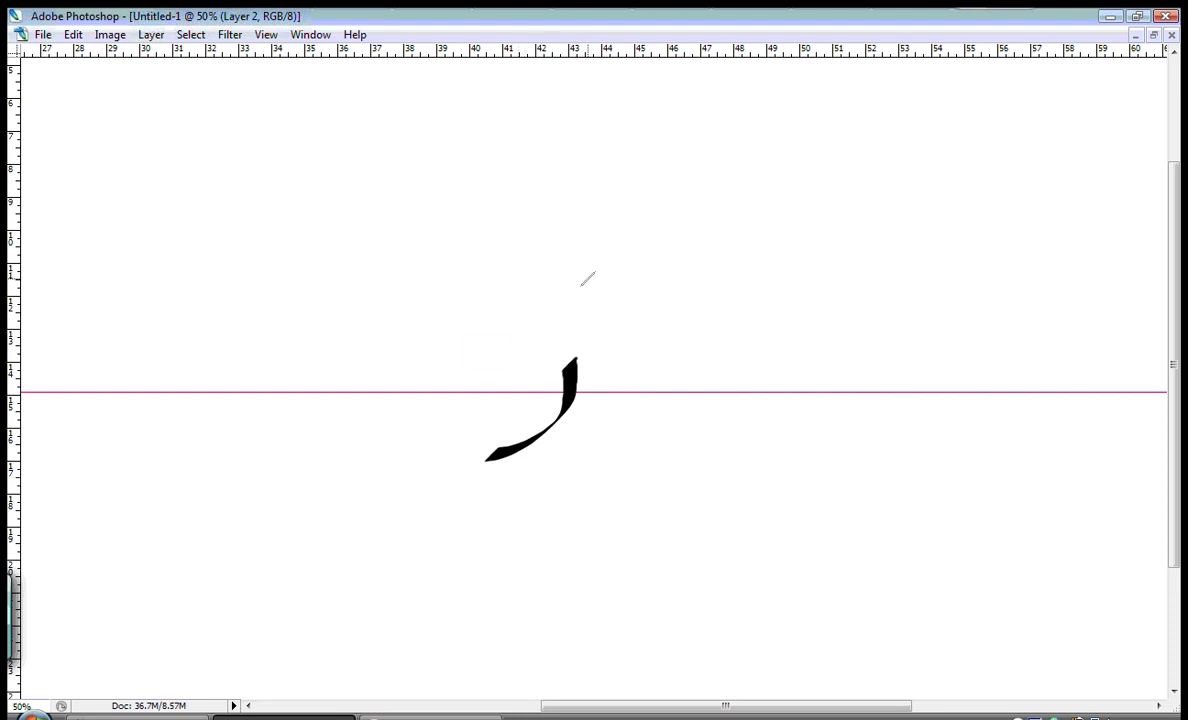
left_click_drag(632, 245, 521, 311)
key("ctrl+z")
left_click_drag(538, 252, 448, 323)
key("ctrl+z")
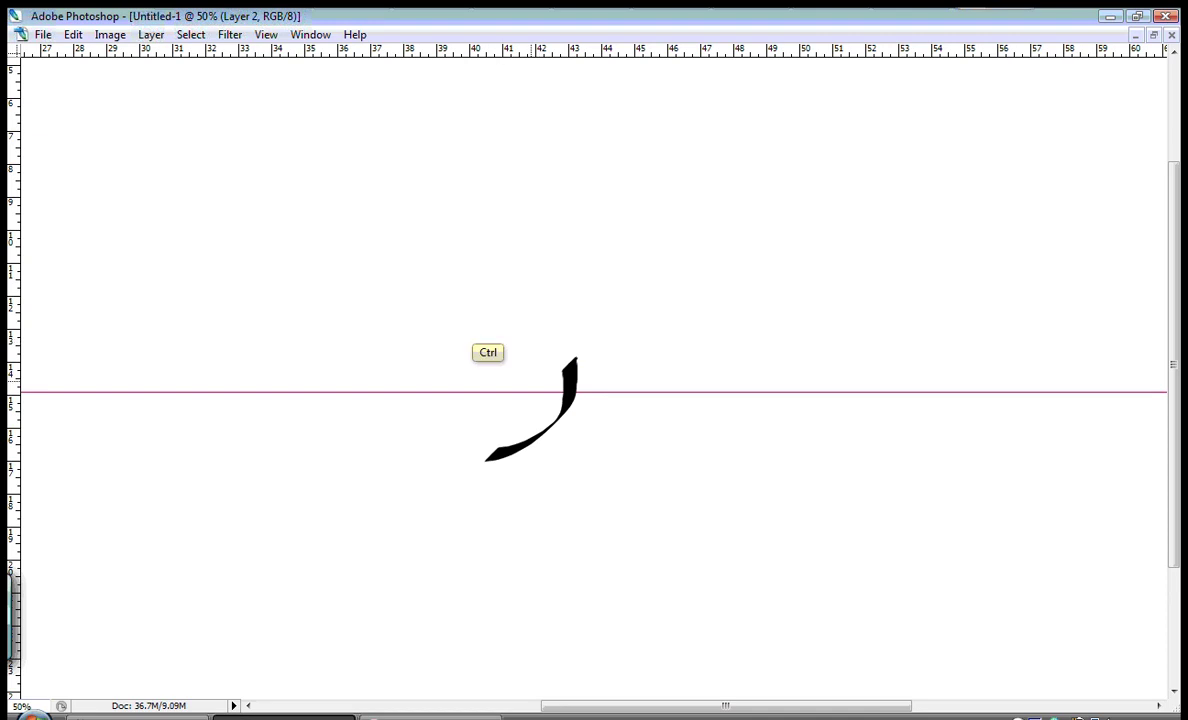
left_click_drag(575, 481, 467, 551)
key("ctrl+z")
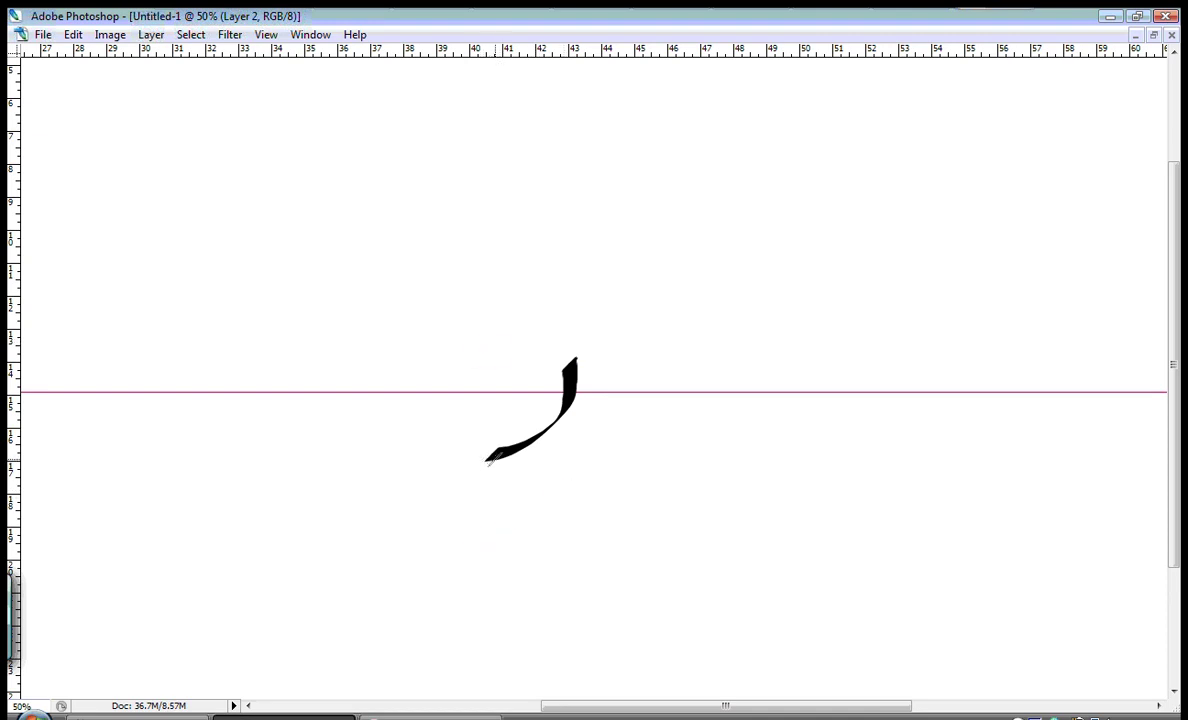
Step: Set the foreground colour back to black and add a diamond dot above ر to make the letter ز
key("Tab")
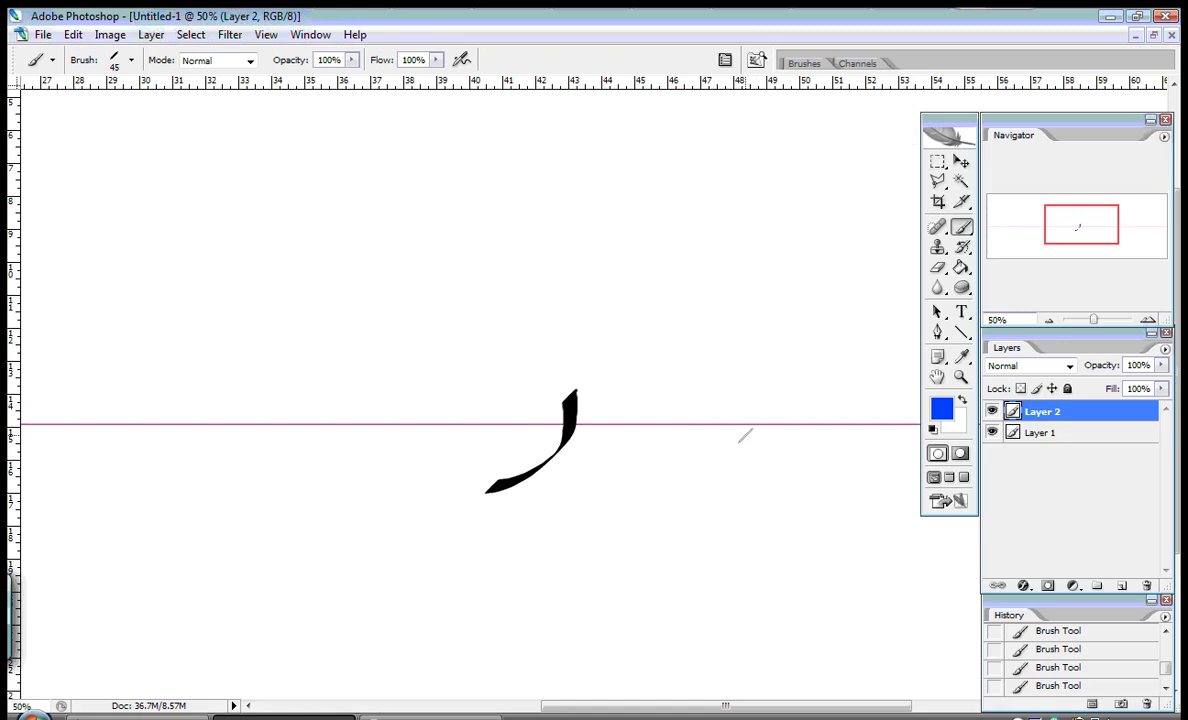
left_click(941, 408)
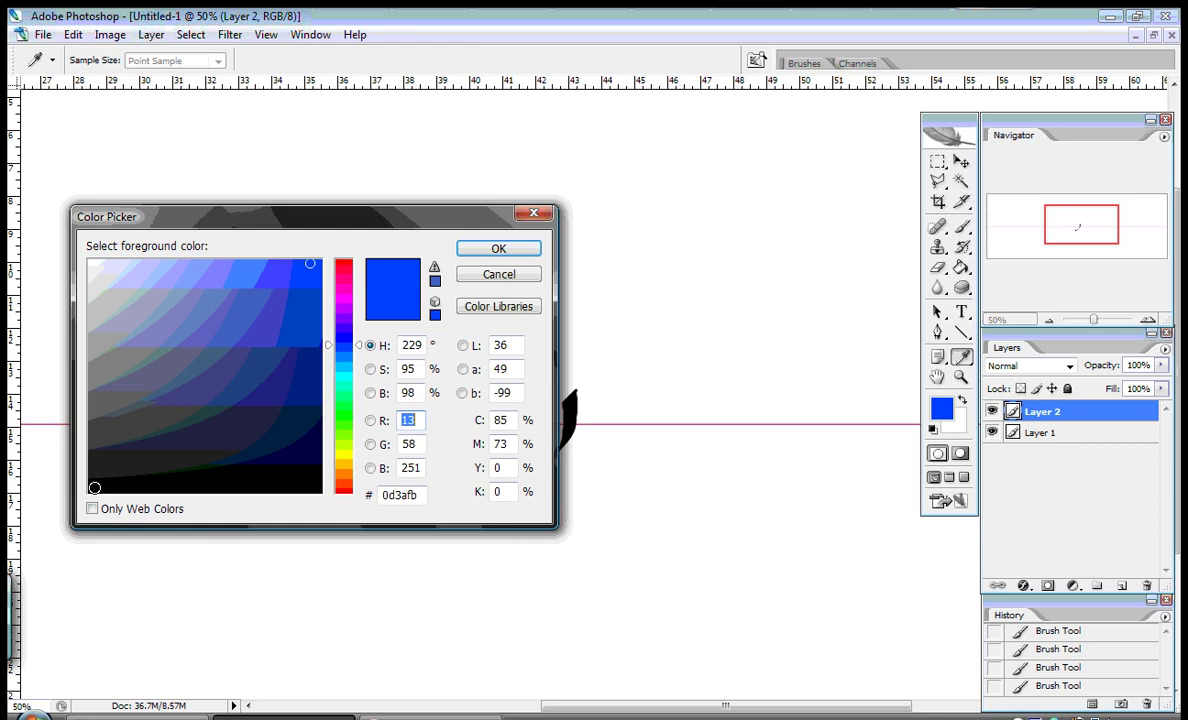
left_click(94, 487)
left_click(500, 248)
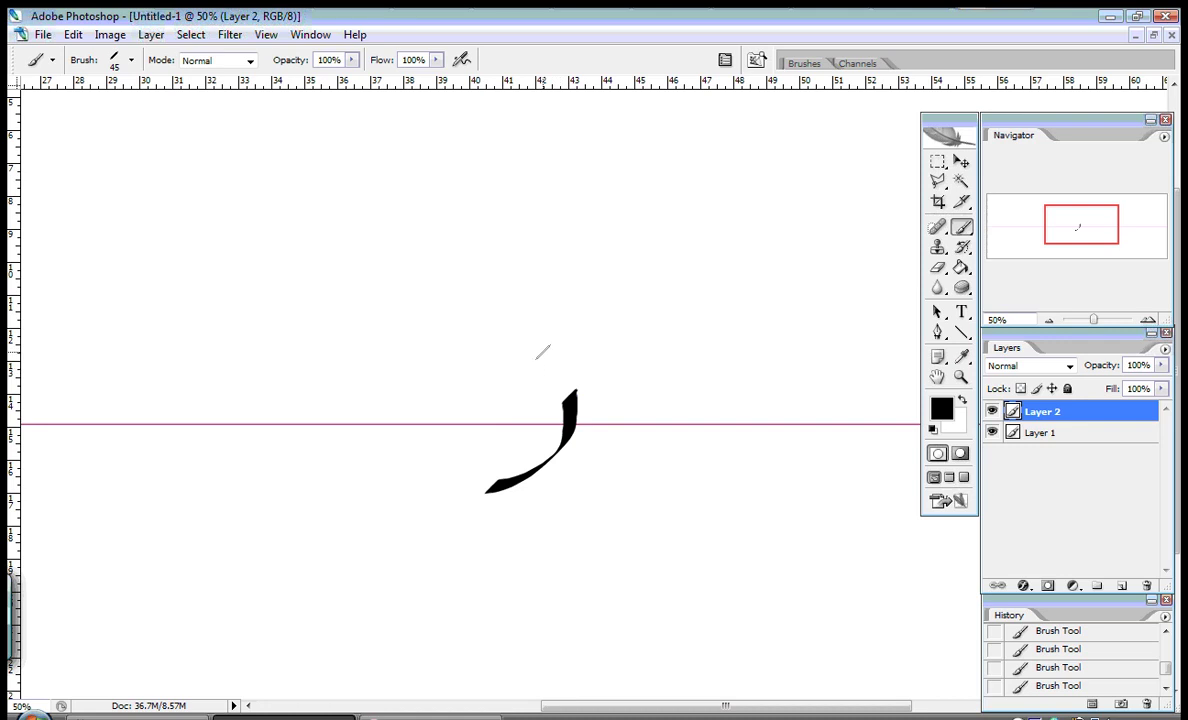
left_click(552, 358)
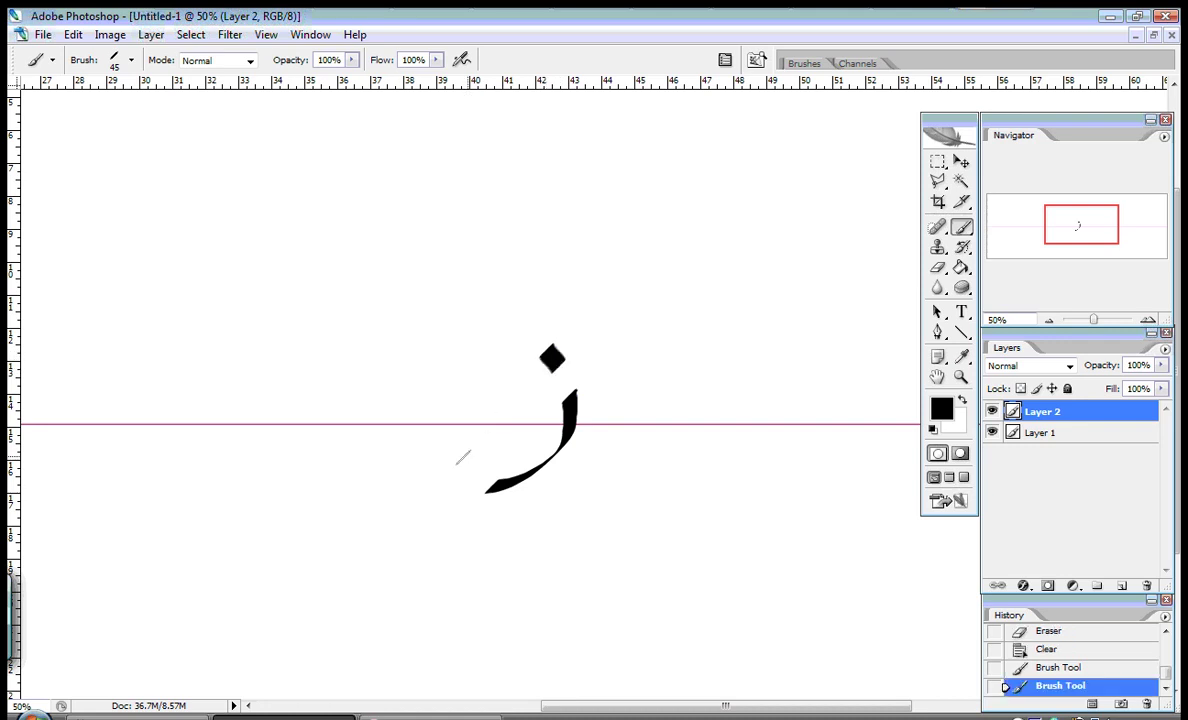
Step: Clear the layer and brush the letter ز again across the guideline, with its diamond dot above
key("Delete")
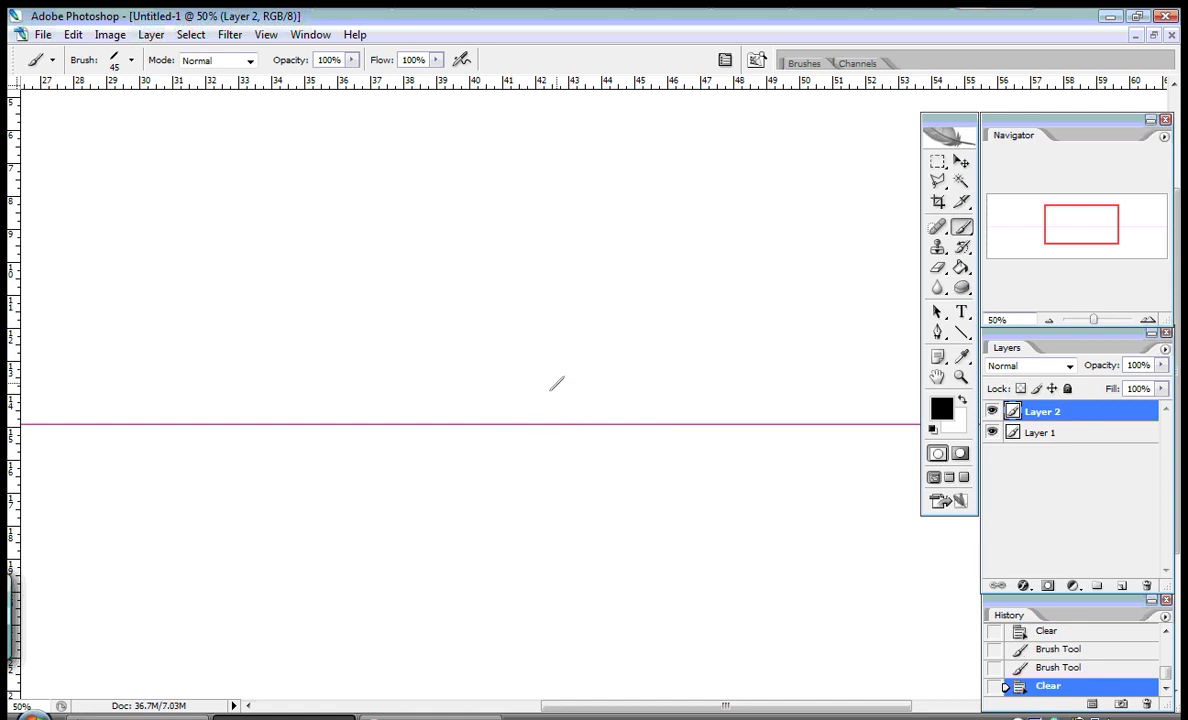
mouse_move(563, 380)
left_mouse_down()
mouse_move(514, 466)
mouse_move(474, 484)
left_mouse_up()
left_click_drag(536, 339, 545, 356)
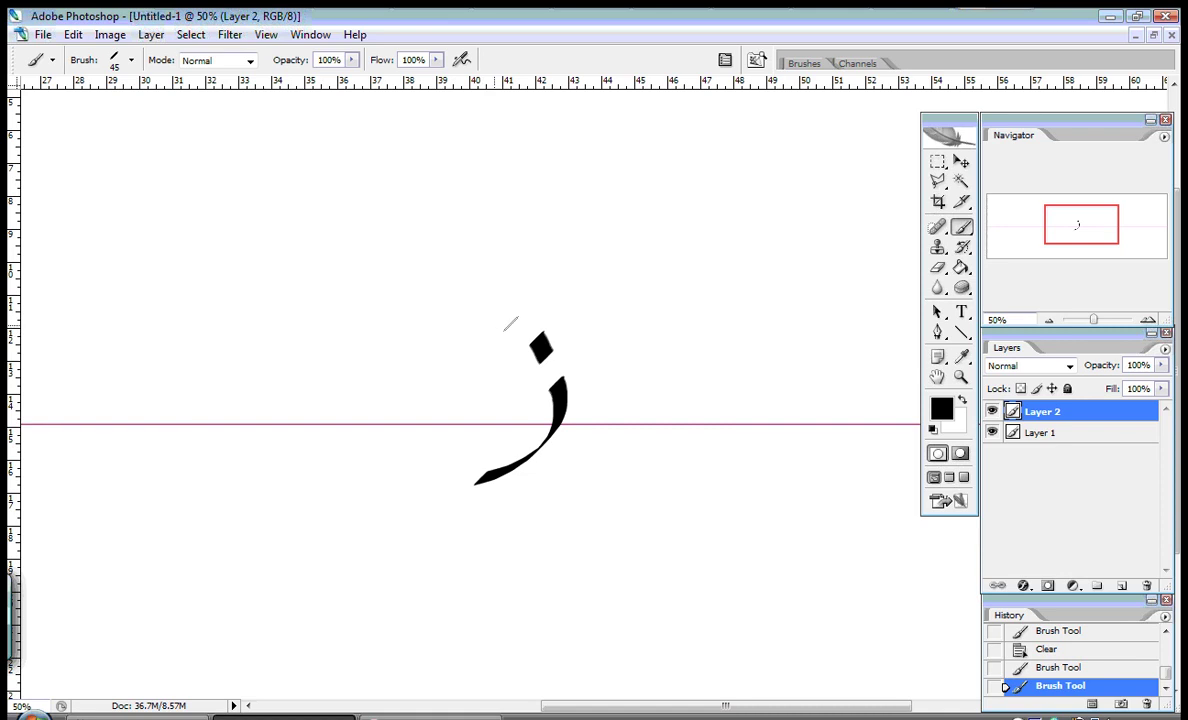
Step: Change the foreground colour to blue and try a fatha and a damma mark above the letter ز
left_click(941, 407)
left_click(279, 276)
left_click(498, 248)
left_click_drag(565, 277, 482, 335)
key("ctrl+z")
mouse_move(528, 279)
left_mouse_down()
mouse_move(550, 265)
mouse_move(471, 333)
left_mouse_up()
Step: Handwrite "zoo" in blue beside the letter ز, and undo it together with the damma
mouse_move(671, 305)
left_mouse_down()
mouse_move(726, 347)
mouse_move(678, 332)
mouse_move(745, 321)
mouse_move(746, 340)
mouse_move(790, 322)
left_mouse_up()
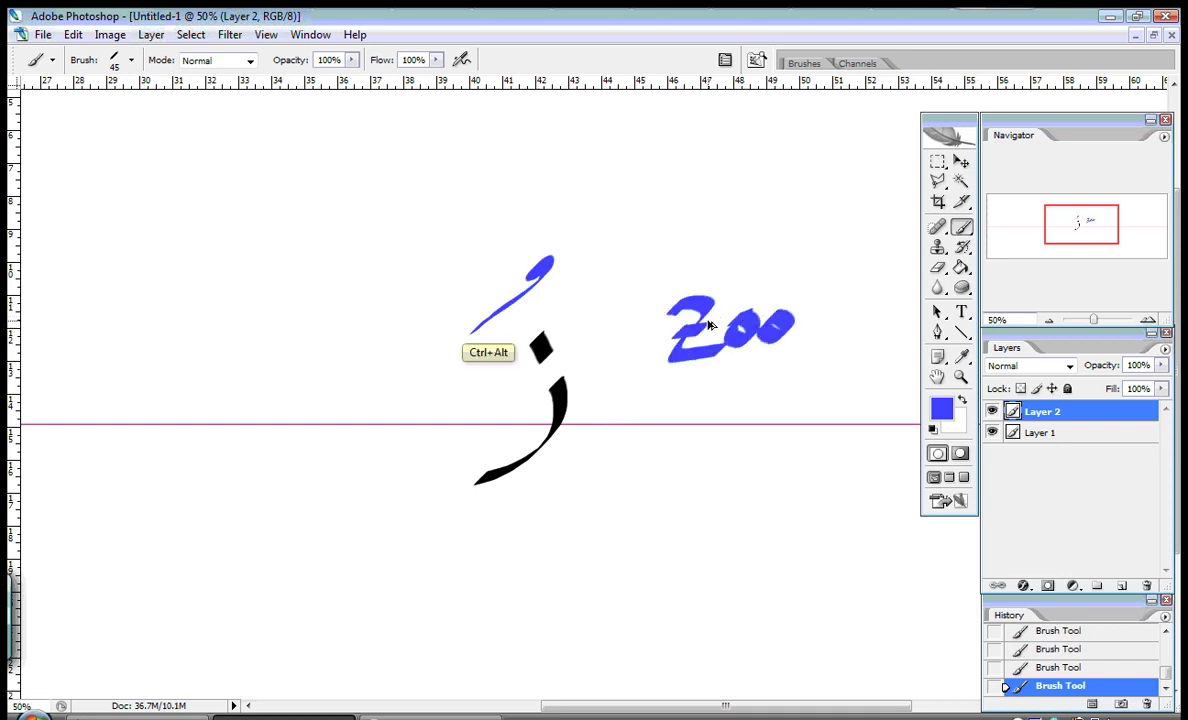
key("ctrl+alt+z")
key("ctrl+alt+z")
key("ctrl+alt+z")
key("ctrl+alt+z")
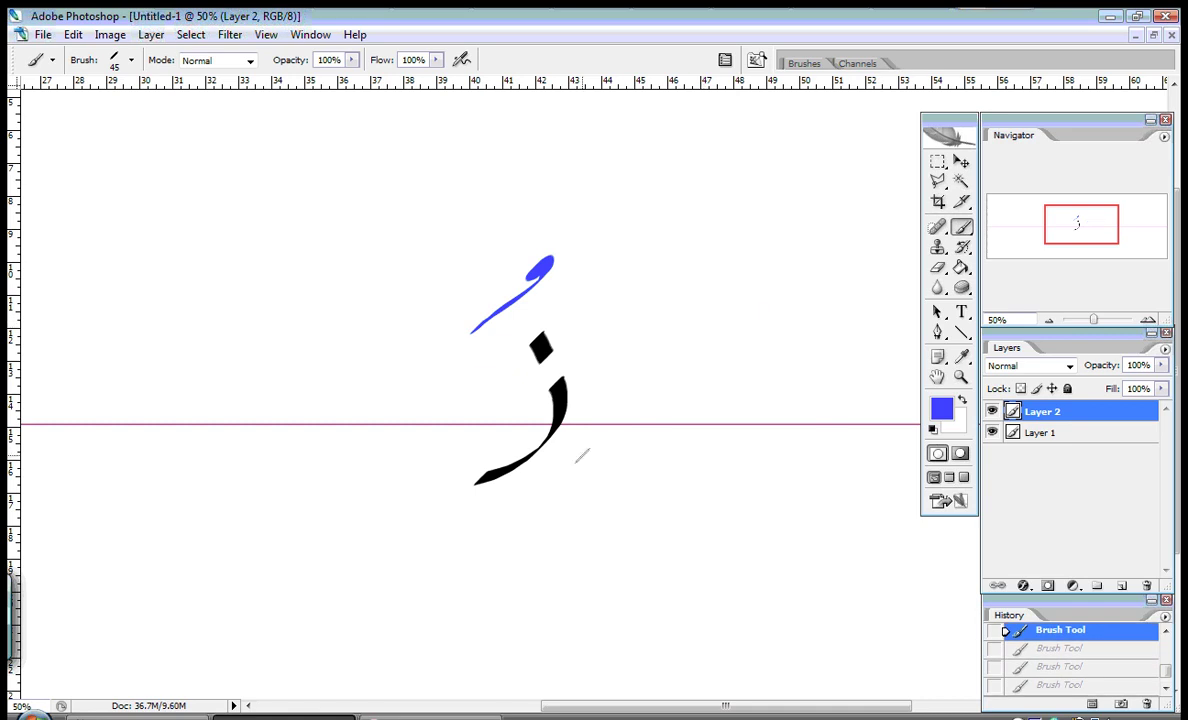
key("ctrl+alt+z")
Step: Brush a blue kasra below the letter ز, handwrite "ze" beside it, and undo the handwriting
left_click_drag(585, 475, 490, 556)
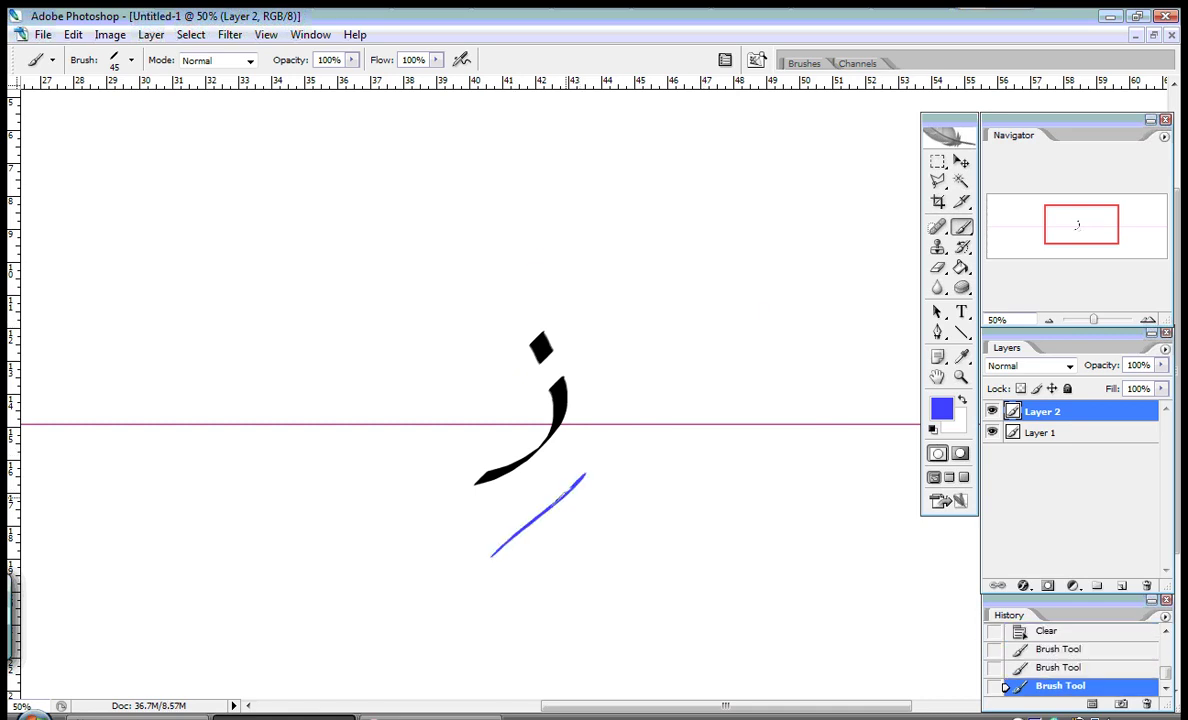
mouse_move(604, 522)
left_mouse_down()
mouse_move(679, 553)
mouse_move(633, 545)
mouse_move(698, 521)
mouse_move(704, 550)
mouse_move(742, 513)
mouse_move(758, 546)
left_mouse_up()
key("ctrl+alt+z")
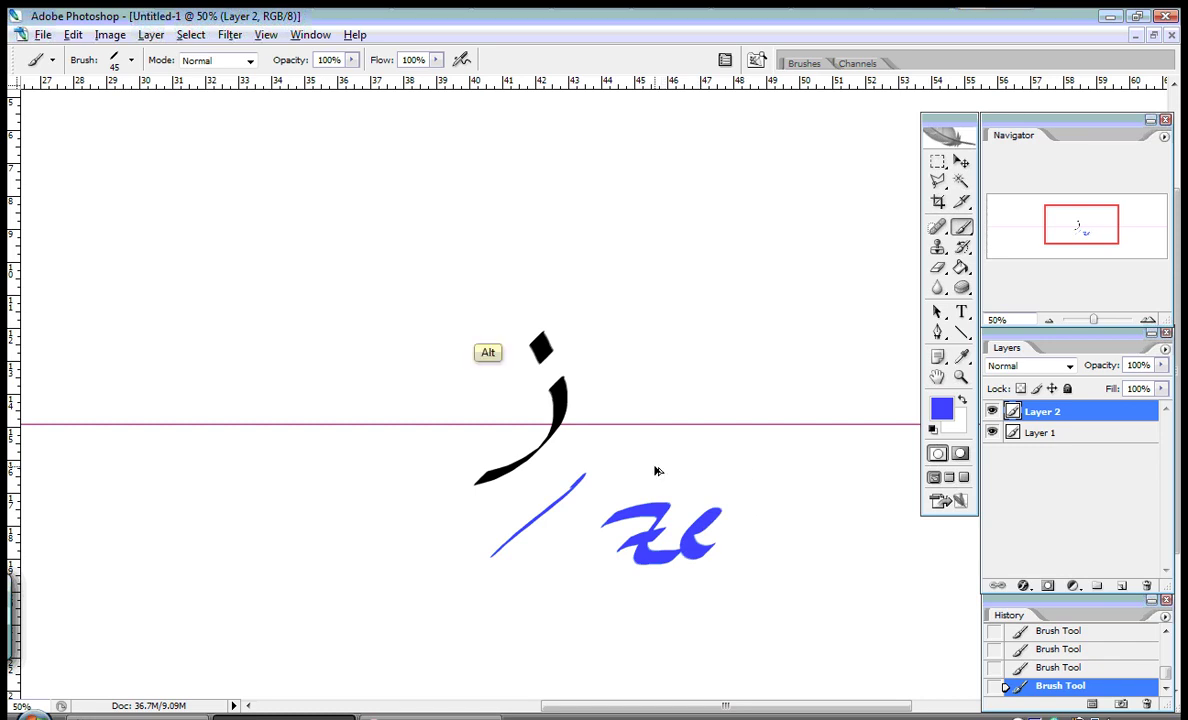
key("ctrl+alt+z")
key("ctrl+alt+z")
key("ctrl+alt+z")
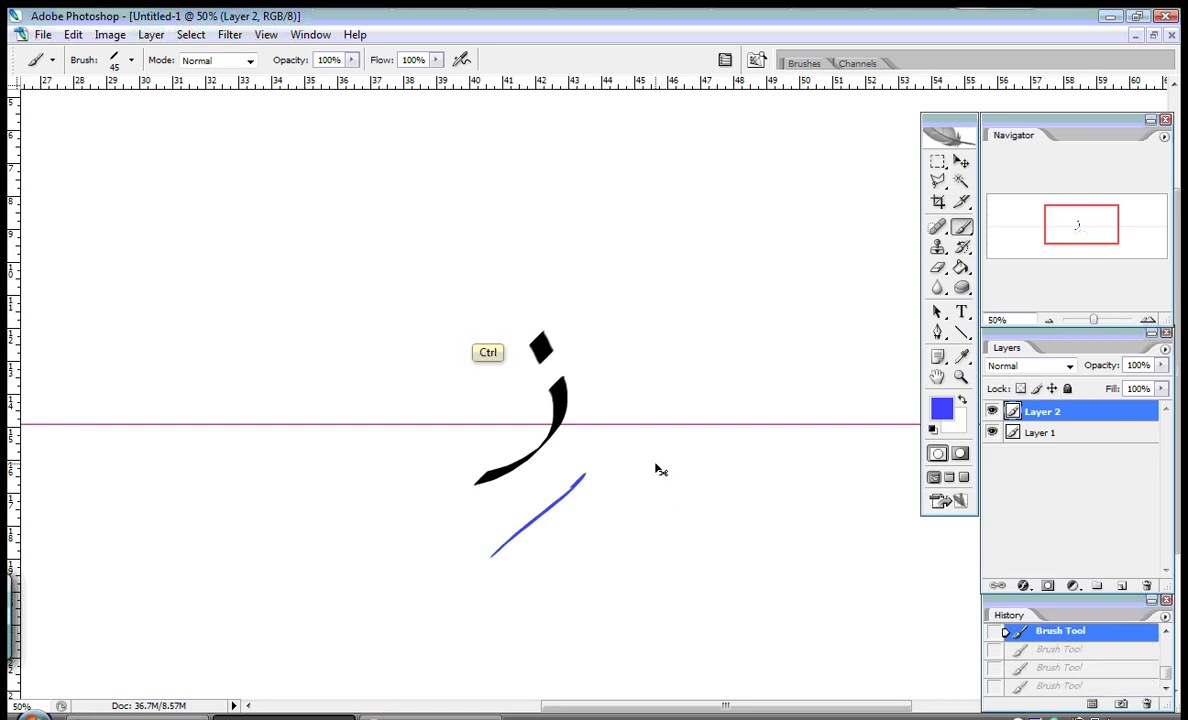
Step: Redo the handwritten Latin letters, and undo them along with the blue kasra stroke
key("ctrl+shift+z")
key("ctrl+shift+z")
key("ctrl+shift+z")
key("ctrl+alt+z")
key("ctrl+alt+z")
key("ctrl+alt+z")
key("ctrl+alt+z")
key("ctrl+alt+z")
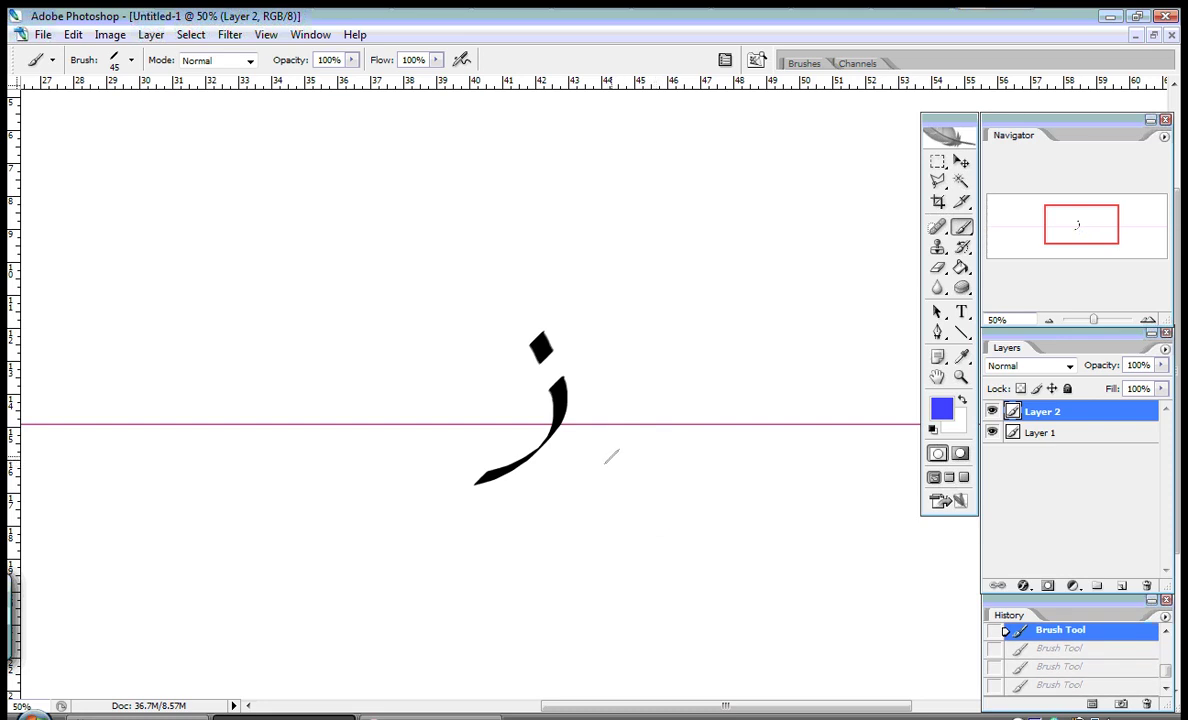
Step: Clear the layer and set the foreground colour to near-black 040404
key("Delete")
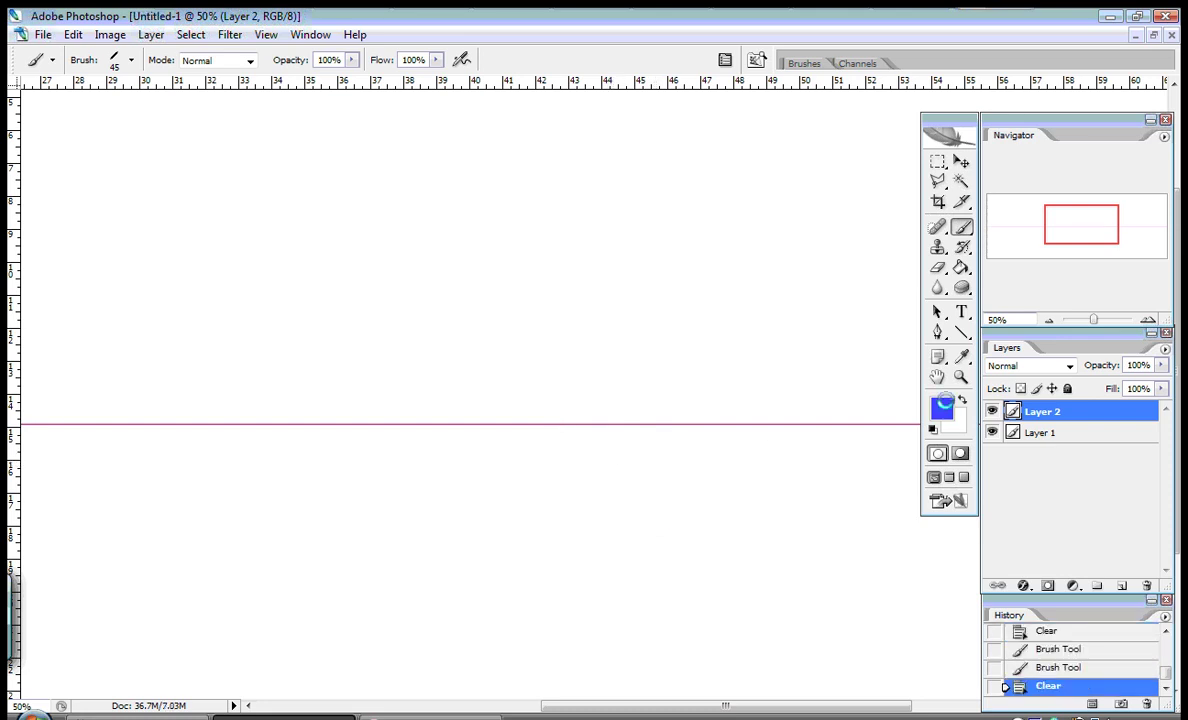
left_click(942, 405)
left_click(90, 489)
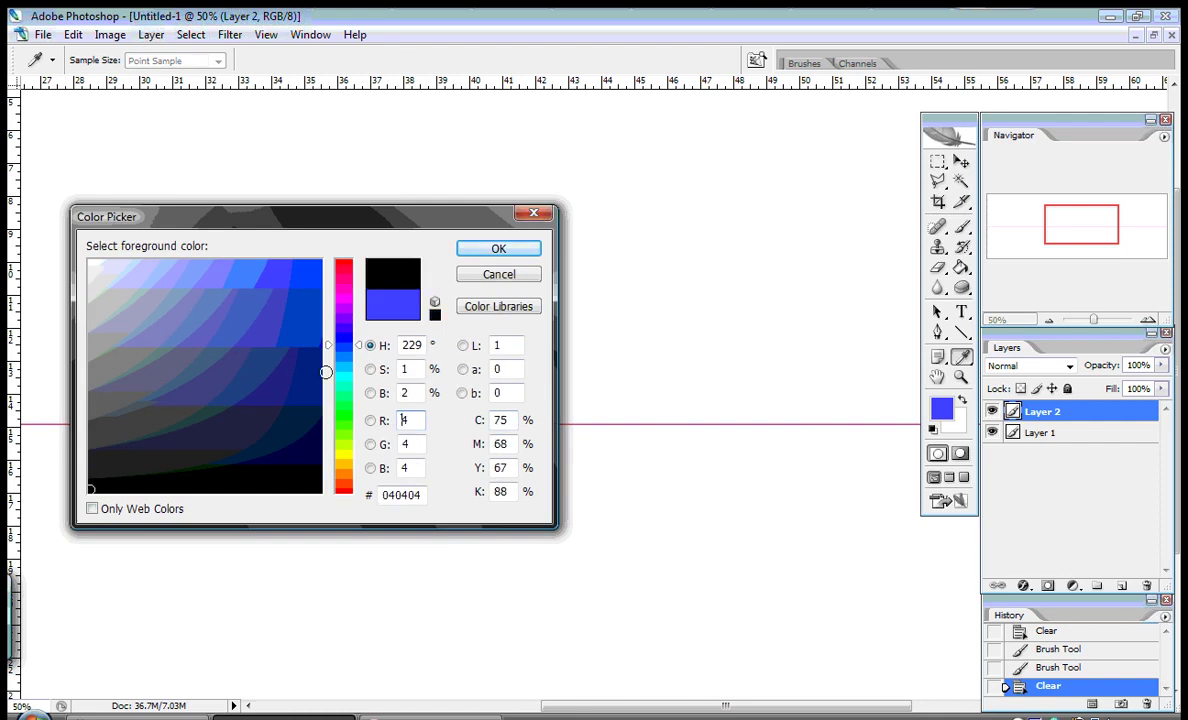
left_click(498, 248)
key("Tab")
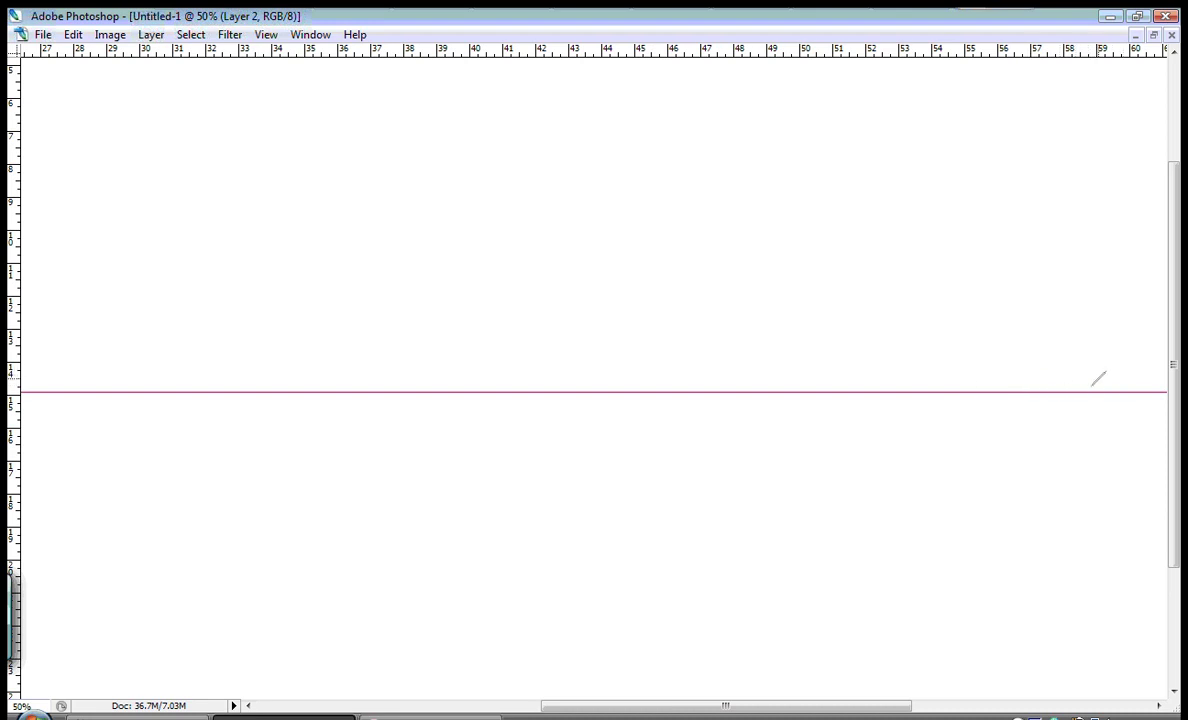
Step: Brush the initial form of ر near the canvas's right side, followed by a dashed connecting line and a long vertical divider
mouse_move(1098, 362)
left_mouse_down()
mouse_move(1071, 430)
mouse_move(1016, 455)
left_mouse_up()
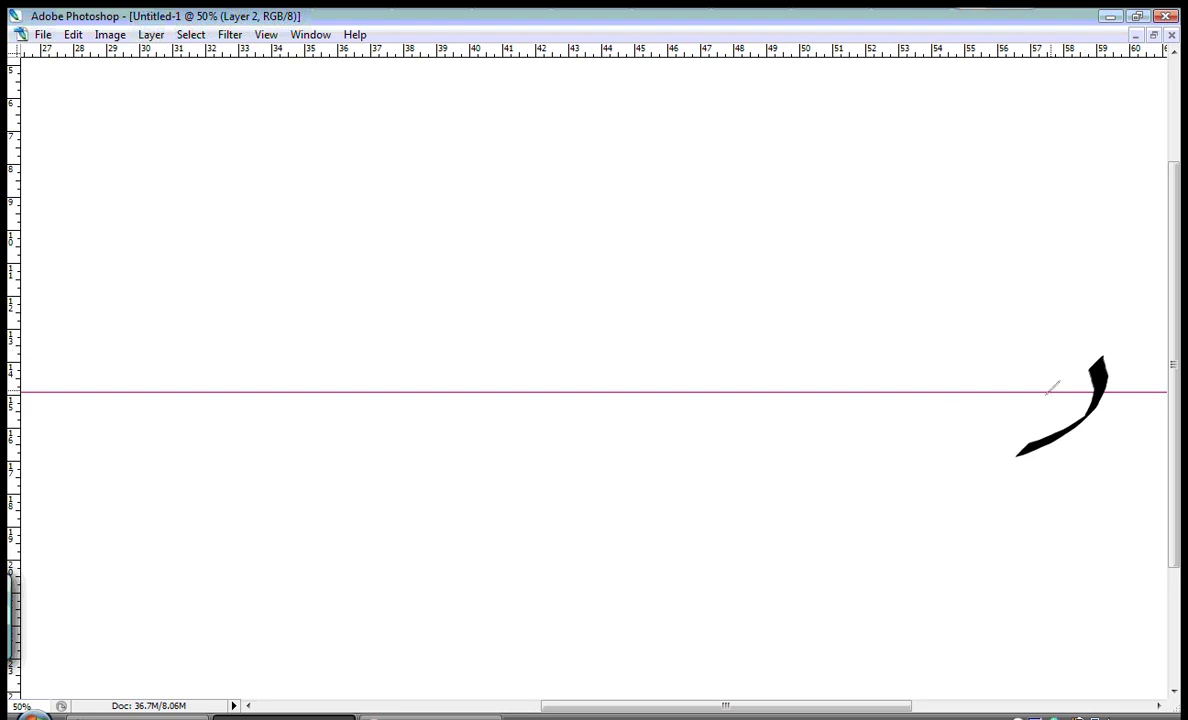
mouse_move(1031, 384)
left_mouse_down()
mouse_move(995, 397)
mouse_move(840, 398)
left_mouse_up()
left_click_drag(792, 147, 768, 614)
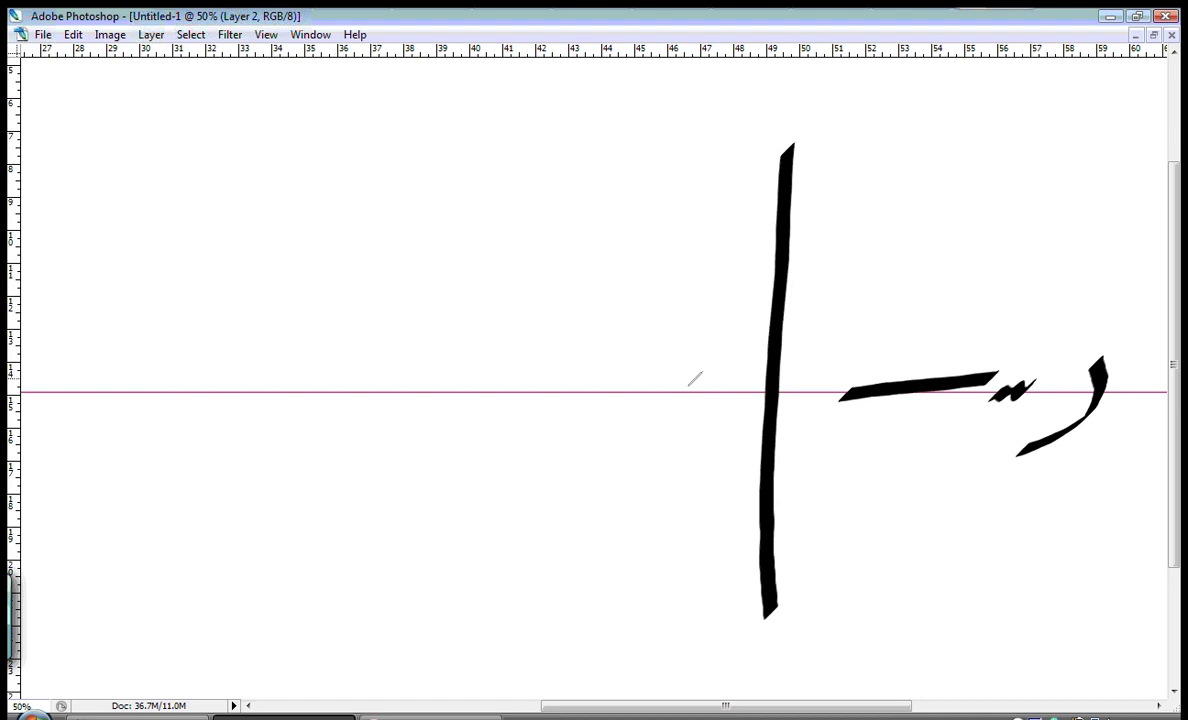
Step: Brush the medial form of ر with connecting dashes on both sides, and close its section with a second long vertical divider
mouse_move(721, 377)
left_mouse_down()
mouse_move(621, 397)
mouse_move(595, 376)
mouse_move(597, 410)
mouse_move(490, 515)
left_mouse_up()
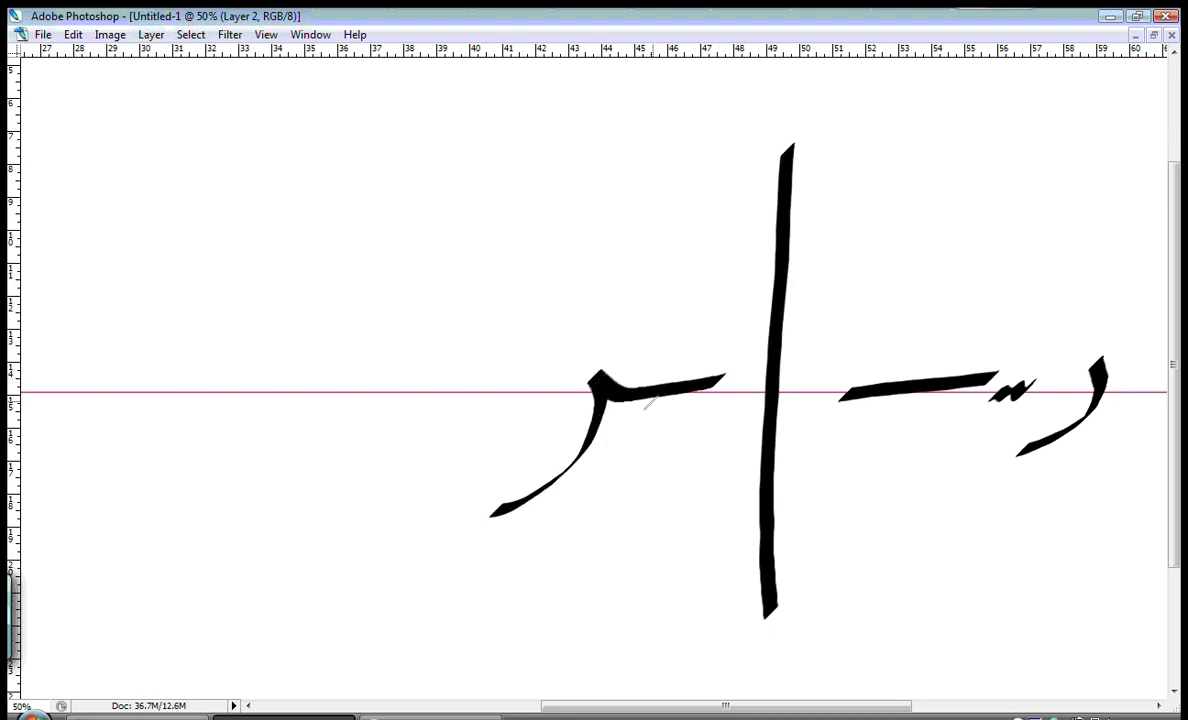
left_click(740, 377)
left_click_drag(515, 382, 355, 407)
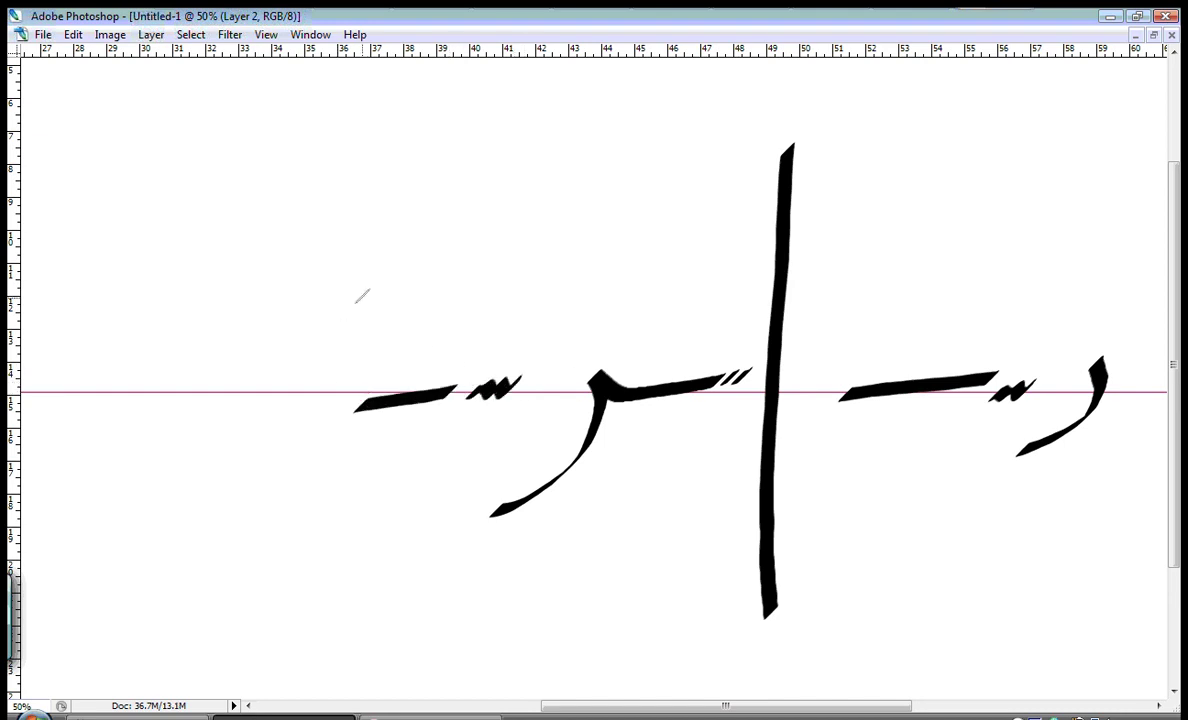
left_click_drag(334, 174, 316, 694)
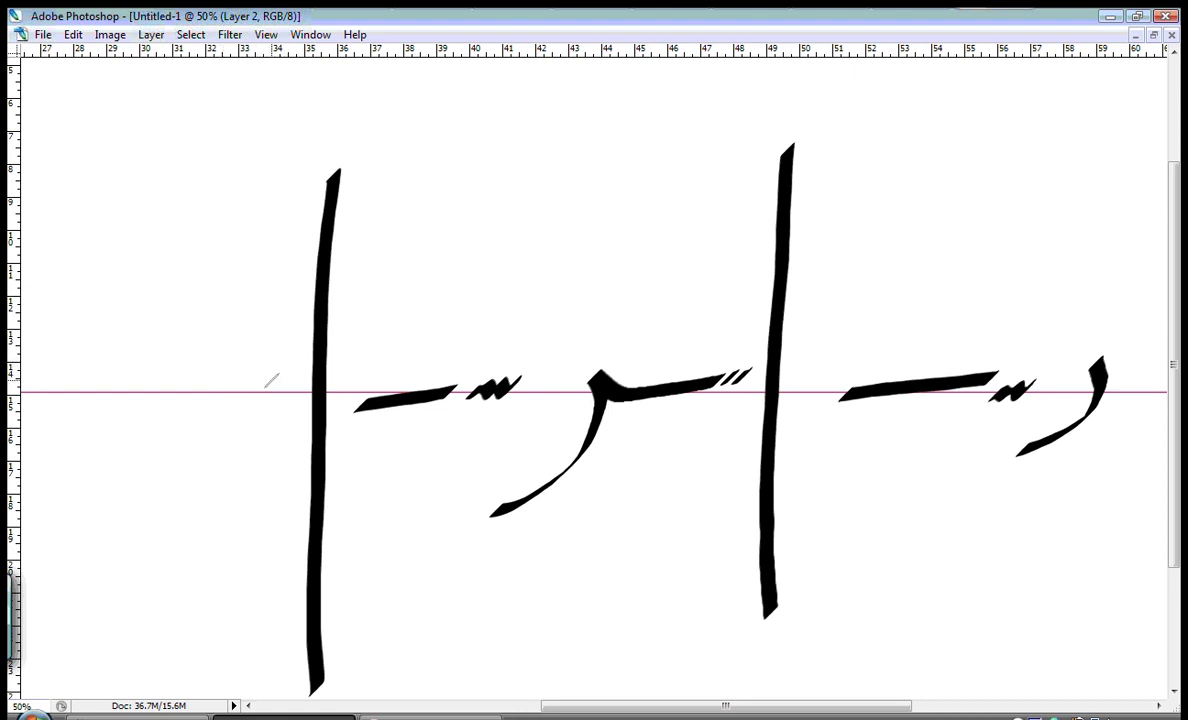
Step: Brush the final form of ر beyond the second divider, and add a diamond dot above all three letters to make ز
mouse_move(250, 387)
left_mouse_down()
mouse_move(268, 381)
mouse_move(112, 372)
mouse_move(110, 392)
mouse_move(40, 466)
left_mouse_up()
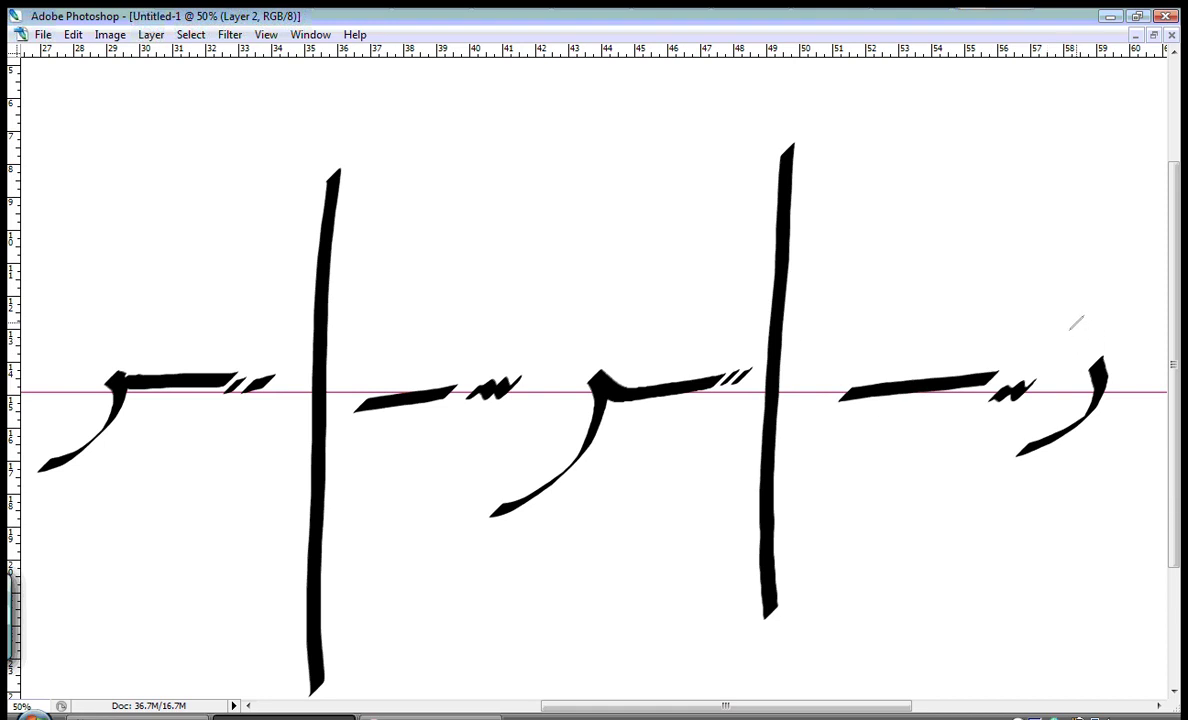
left_click_drag(1069, 335, 1077, 347)
left_click_drag(576, 353, 588, 365)
left_click_drag(83, 347, 95, 361)
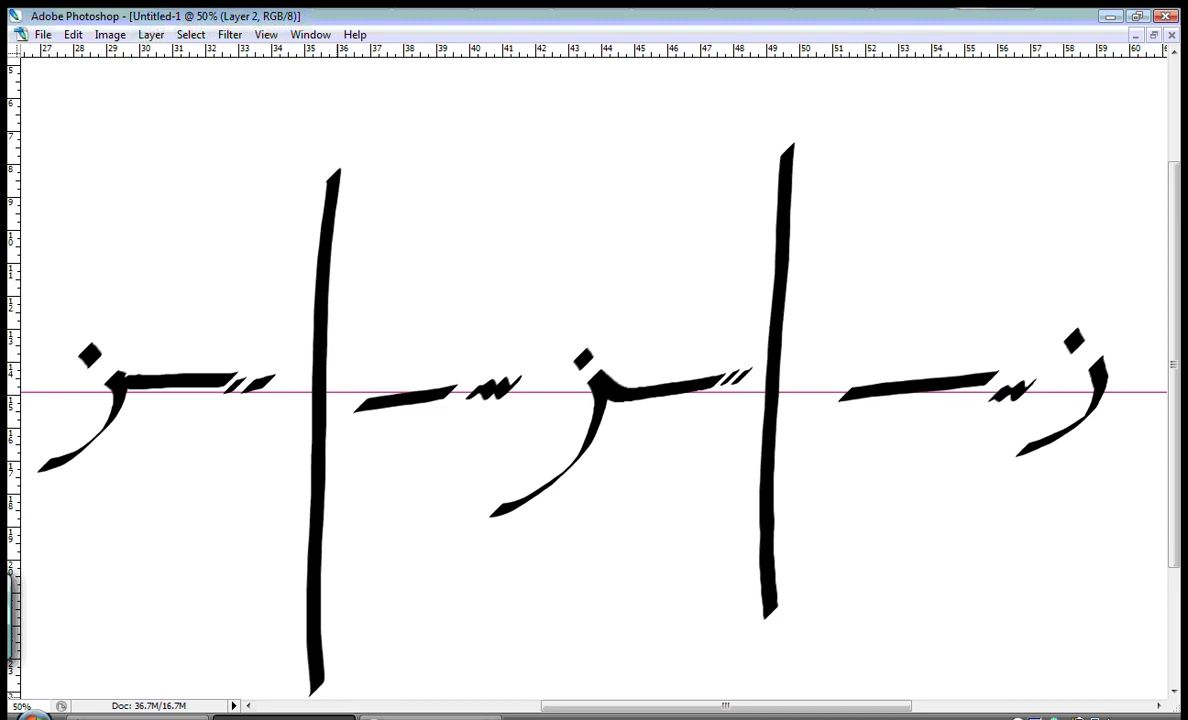
Step: Clear the layer and brush the letter س in black across the guideline
key("F9")
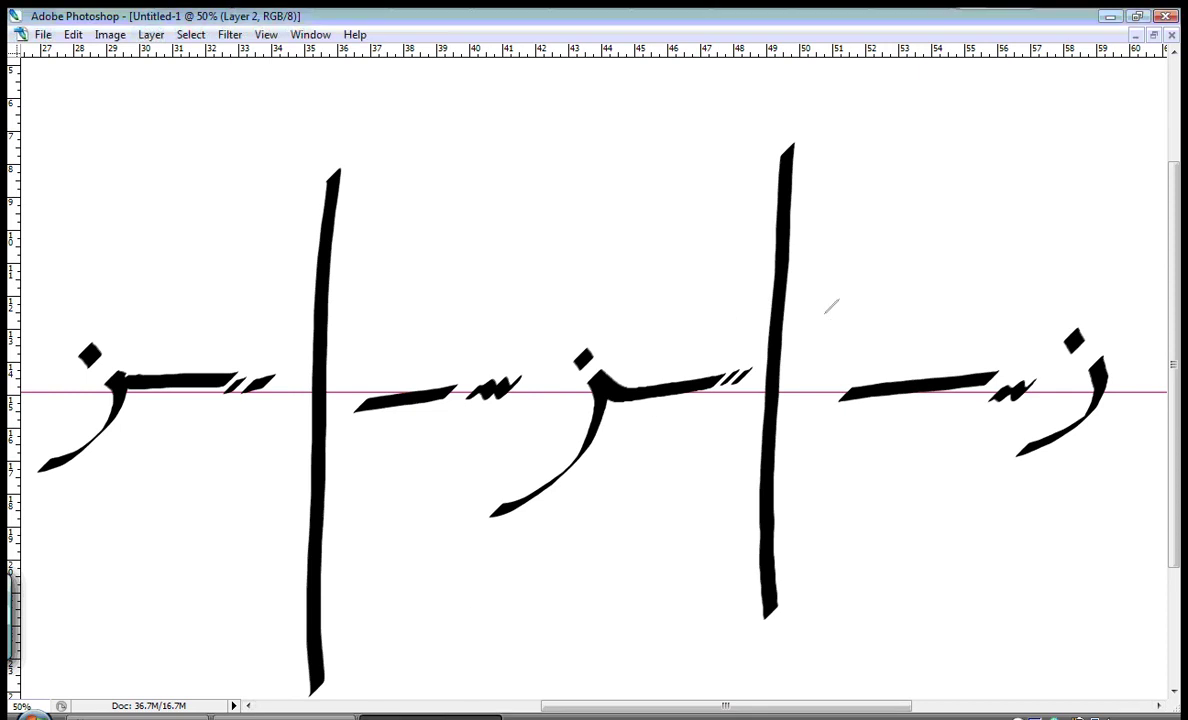
key("ctrl+z")
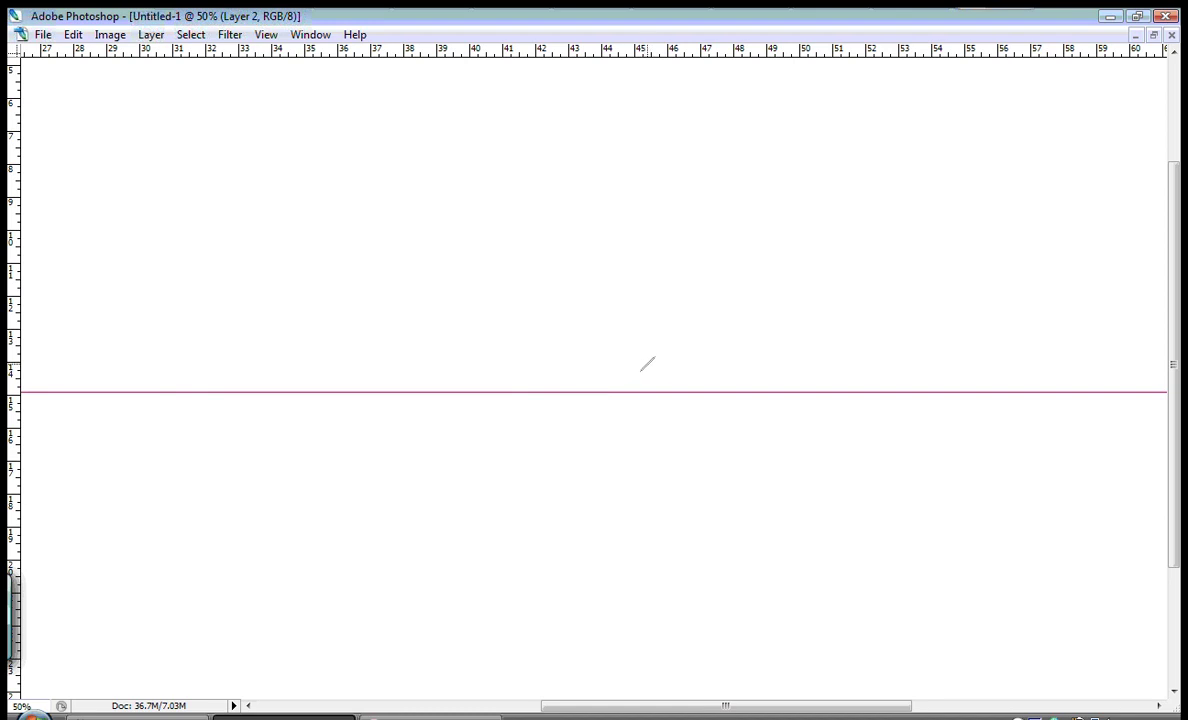
mouse_move(648, 364)
left_mouse_down()
mouse_move(586, 386)
mouse_move(593, 439)
mouse_move(564, 464)
mouse_move(502, 451)
mouse_move(530, 388)
left_mouse_up()
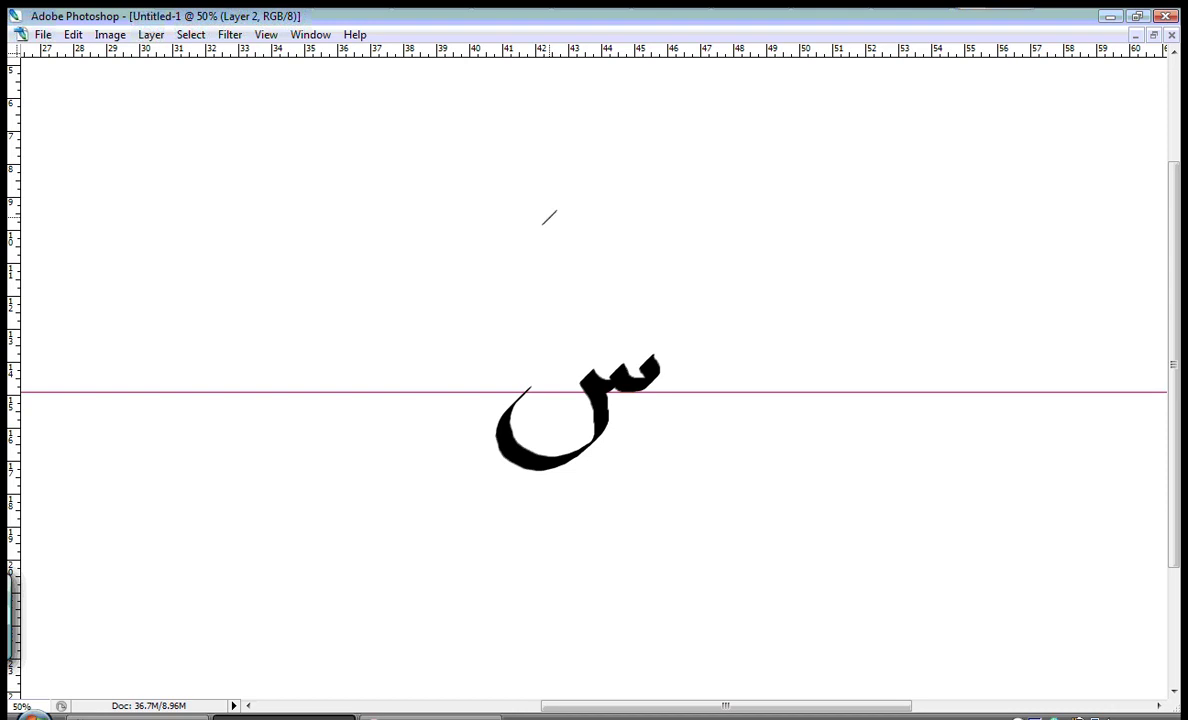
Step: Write the numeral 3 above the letter س and undo it
left_click_drag(549, 217, 535, 272)
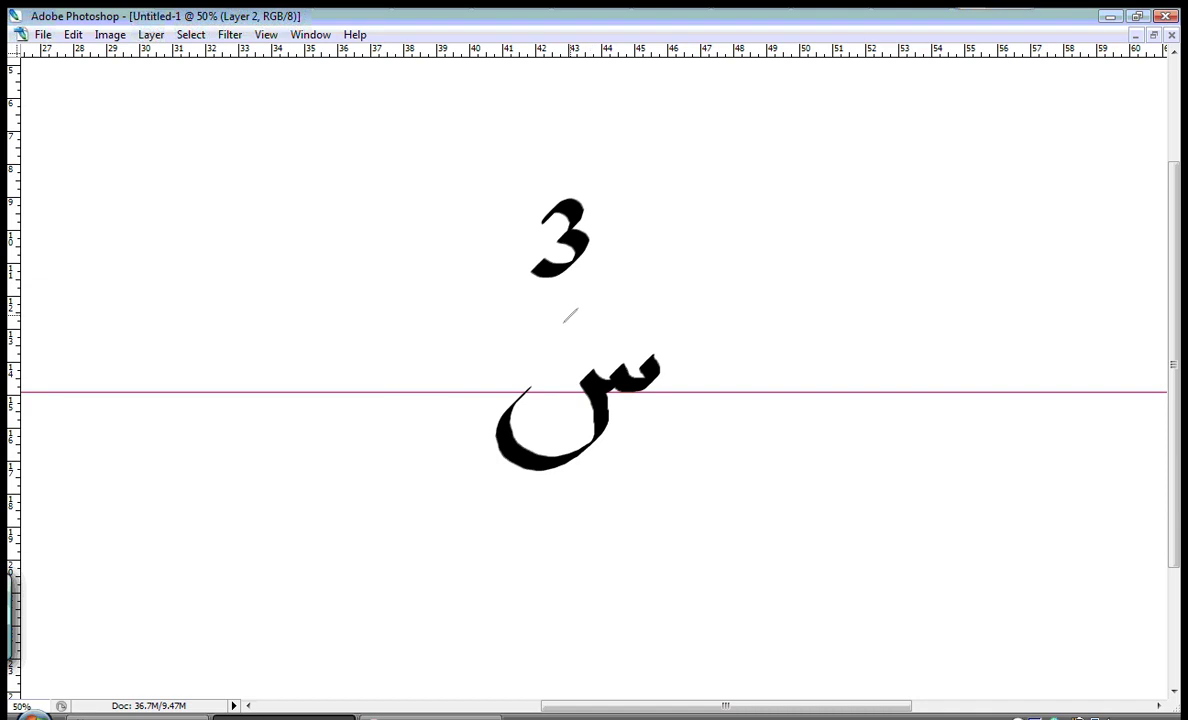
key("ctrl+z")
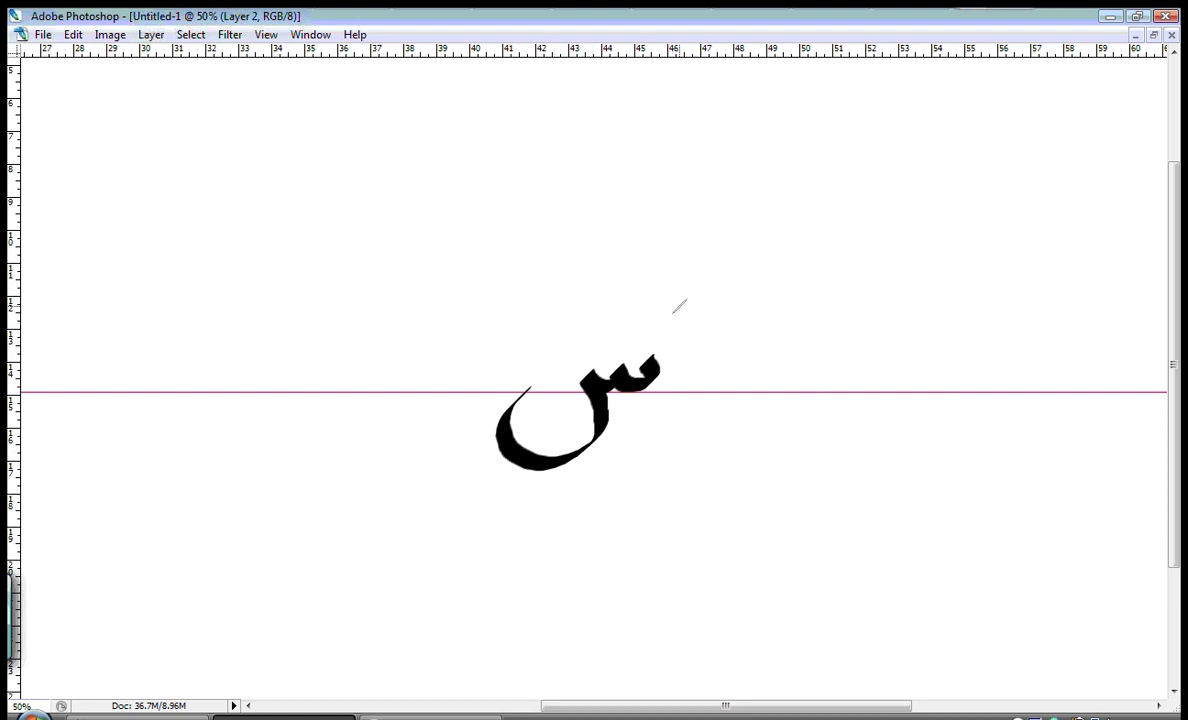
Step: Set the foreground color to blue #103bf3, brush a trial mark above the letter س, and undo it
key("Tab")
left_click(940, 407)
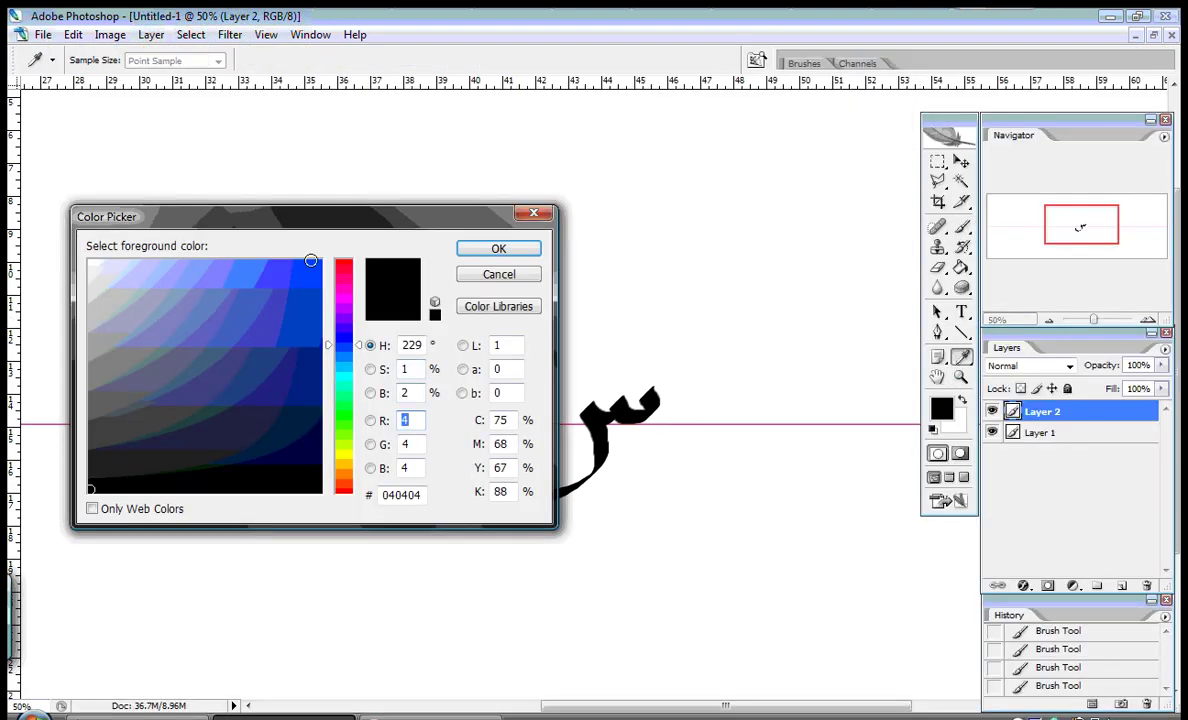
left_click(306, 271)
key("Return")
mouse_move(510, 320)
left_mouse_down()
mouse_move(610, 263)
mouse_move(509, 362)
left_mouse_up()
key("ctrl+z")
key("ctrl+z")
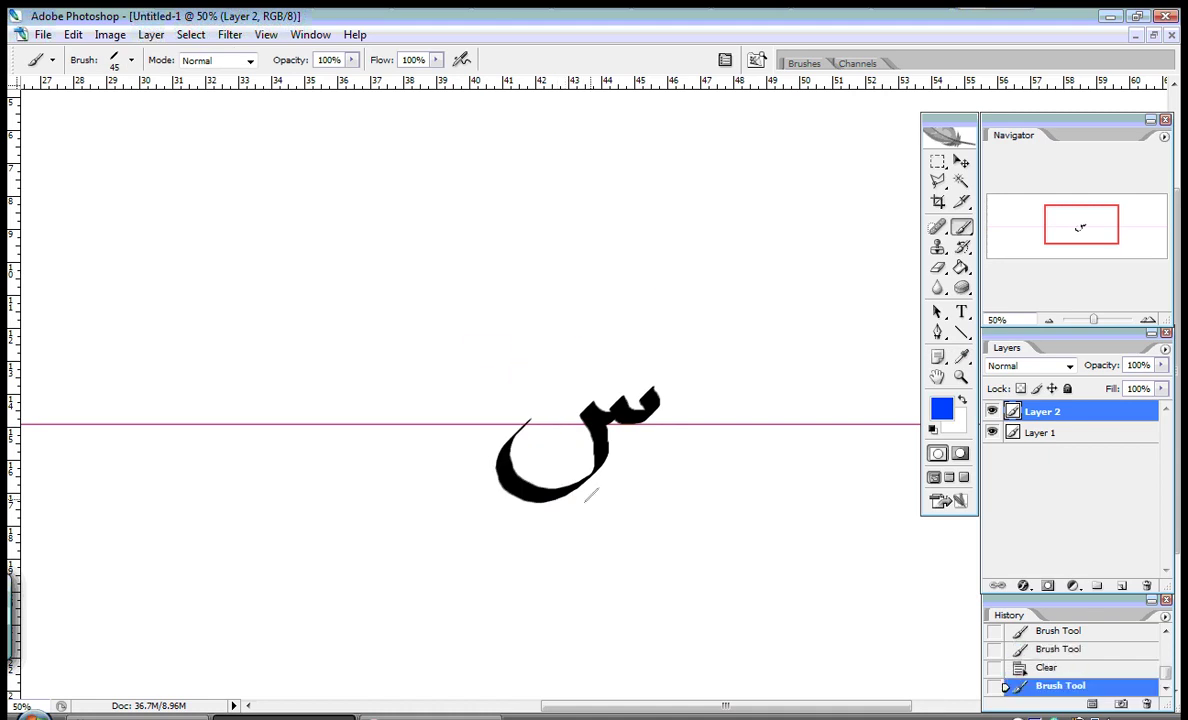
Step: Brush slanted vowel strokes above and below the letter س, undoing each one
left_click_drag(625, 518, 500, 590)
key("ctrl+z")
left_click_drag(598, 258, 500, 312)
key("ctrl+z")
left_click_drag(588, 321, 478, 345)
key("ctrl+z")
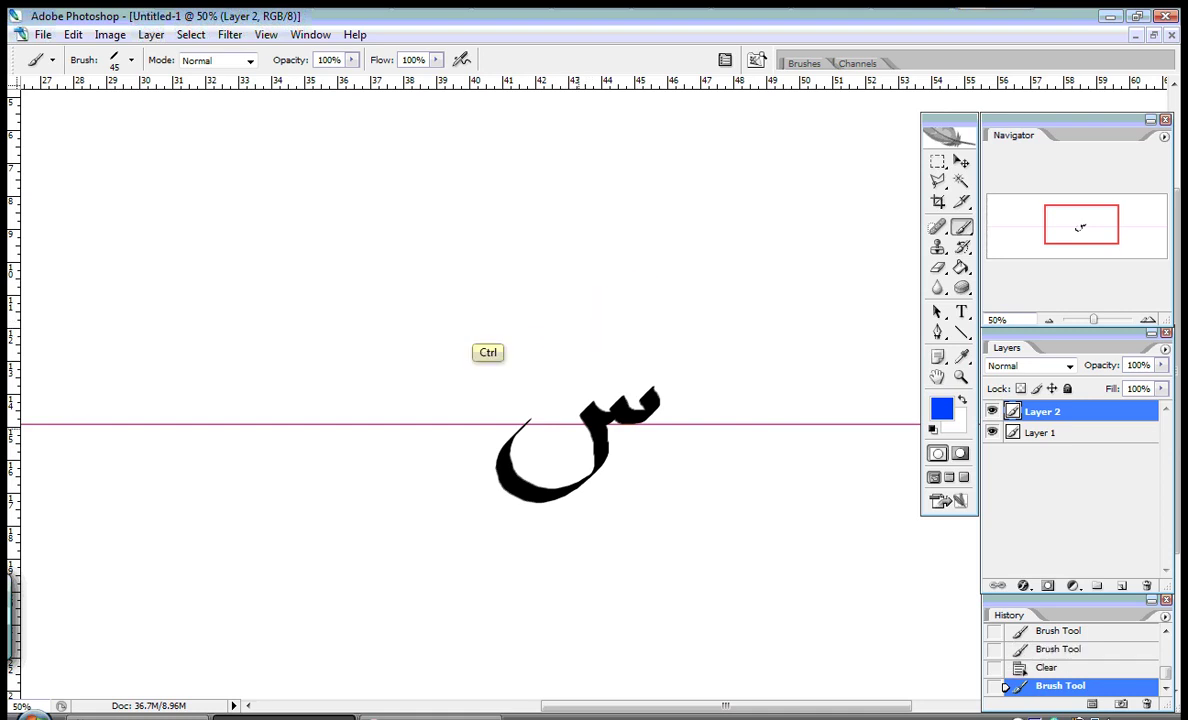
left_click_drag(648, 497, 498, 576)
key("ctrl+z")
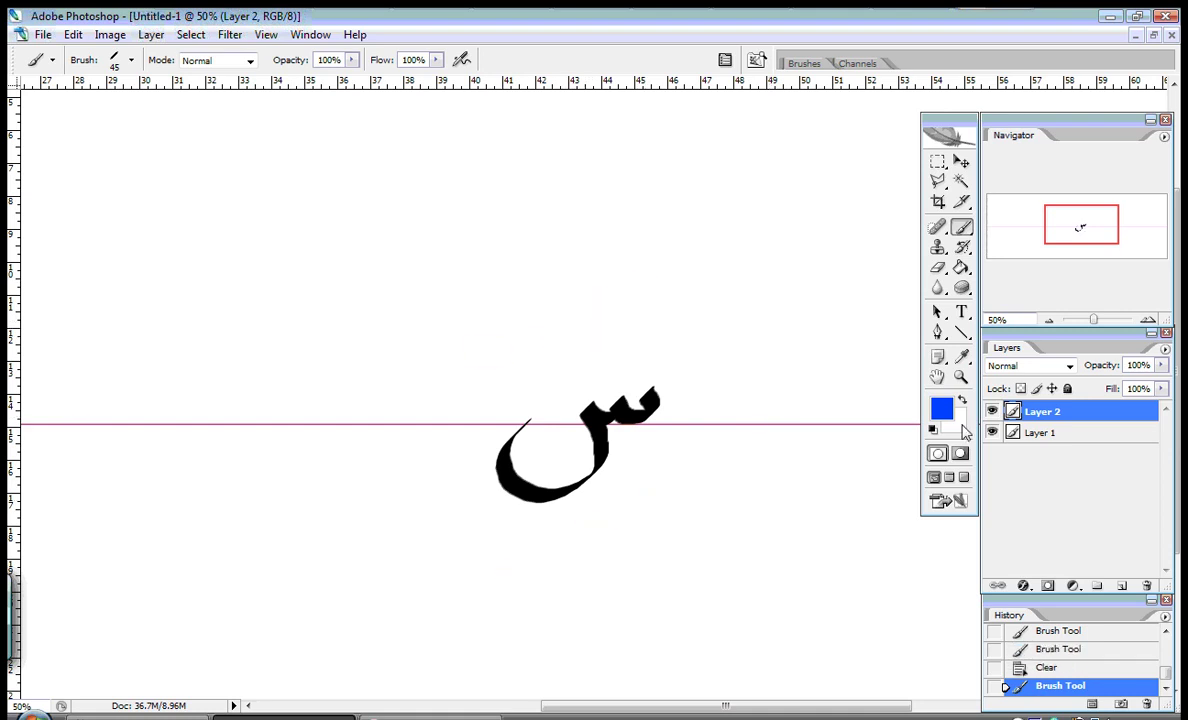
Step: Set the foreground color back to black and brush three diamond dots above س to make ش
left_click(941, 408)
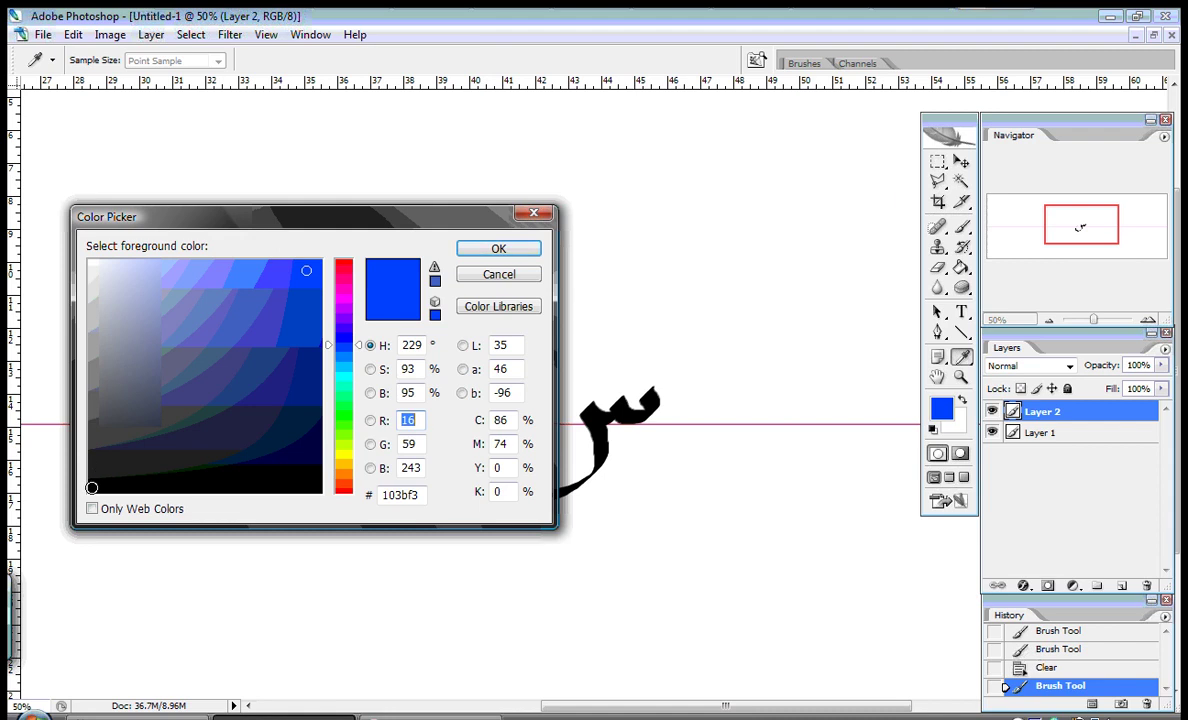
left_click(91, 487)
left_click(498, 248)
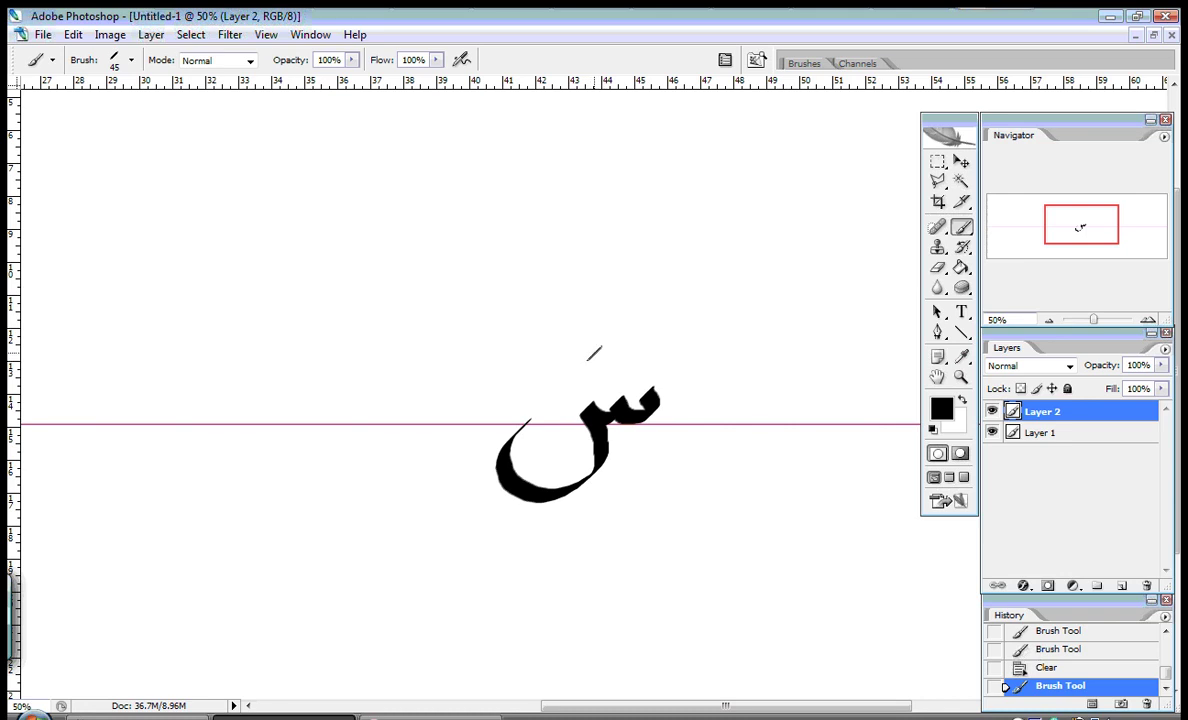
mouse_move(619, 347)
left_mouse_down()
mouse_move(628, 357)
mouse_move(602, 357)
mouse_move(615, 333)
left_mouse_up()
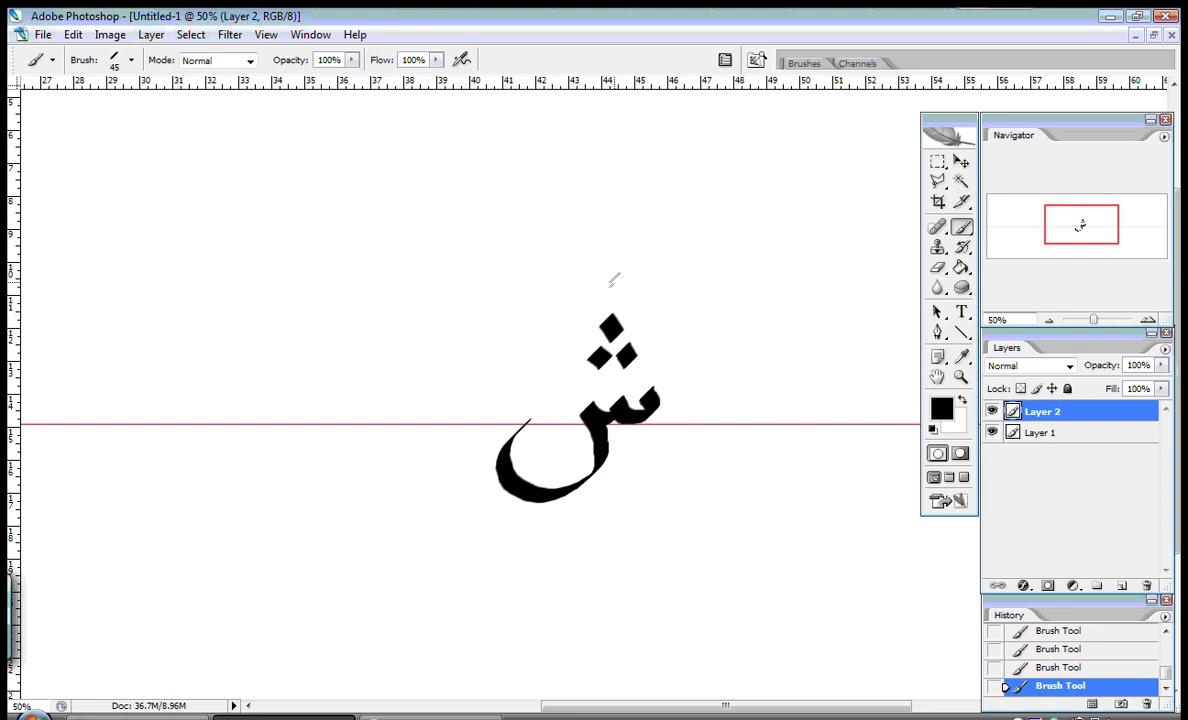
Step: Set the foreground color to blue #1c45f2, brush a trial mark above the letter ش, and undo it
left_click(940, 407)
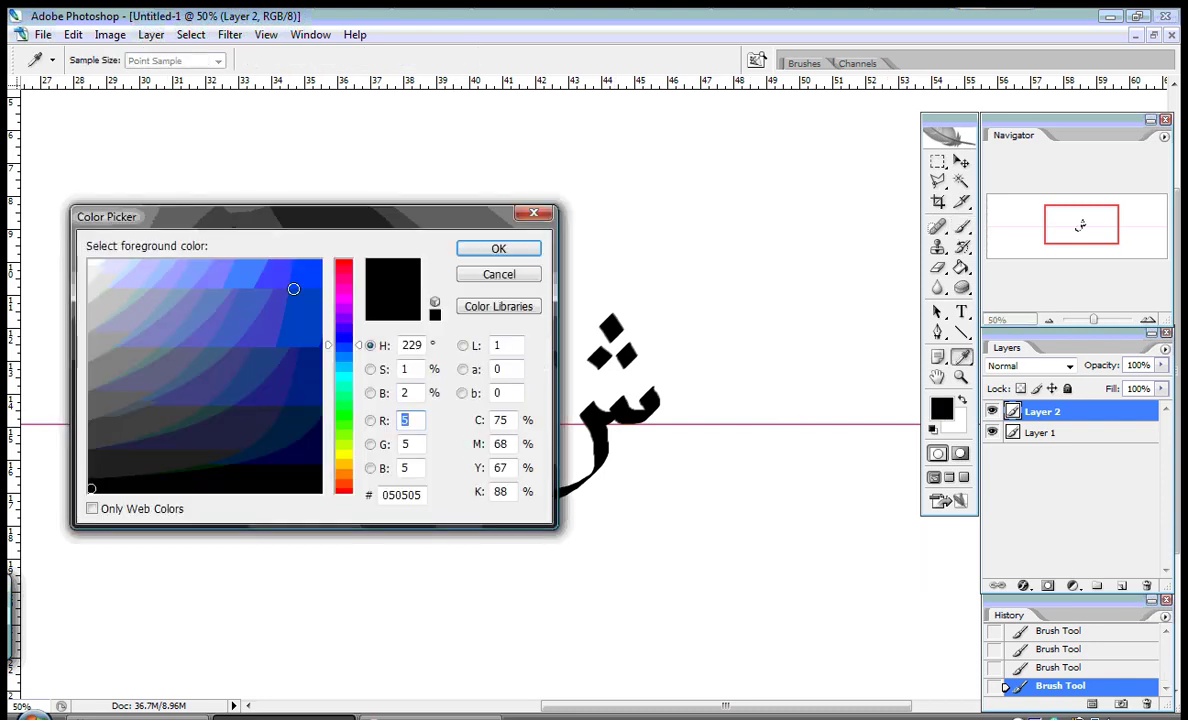
left_click(296, 272)
left_click(498, 248)
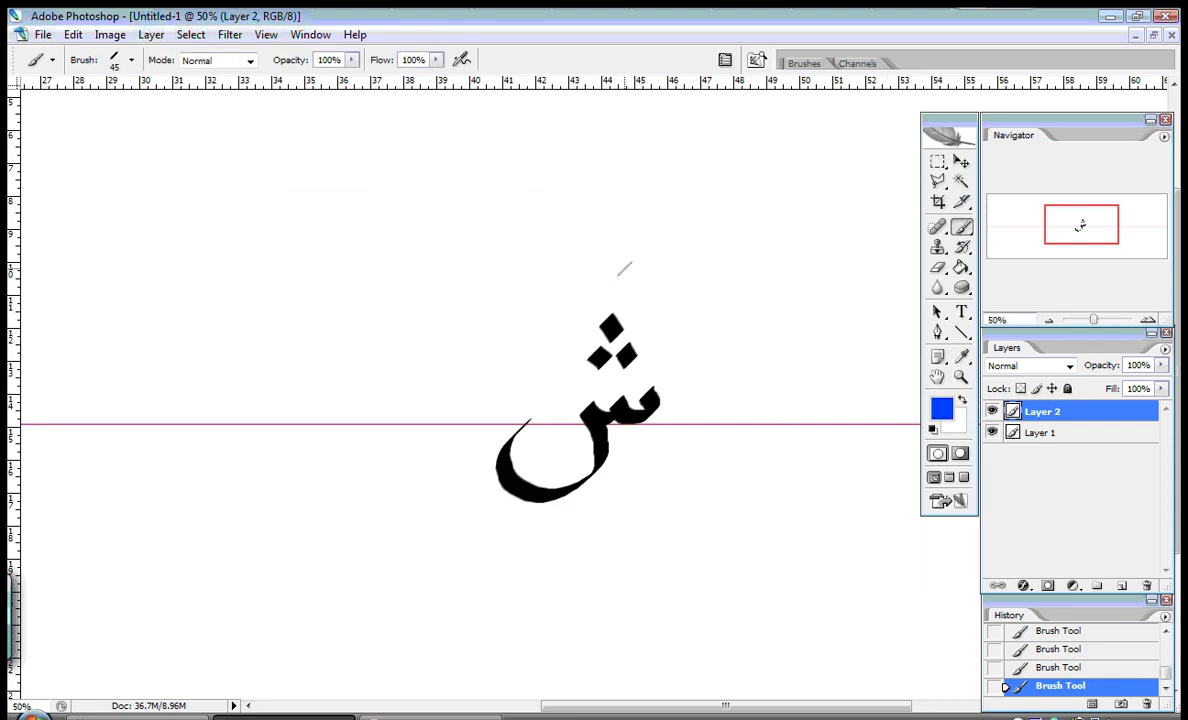
mouse_move(603, 274)
left_mouse_down()
mouse_move(658, 243)
mouse_move(538, 286)
mouse_move(545, 314)
left_mouse_up()
key("ctrl+z")
key("ctrl+z")
Step: Brush slanted vowel strokes above and below the letter ش, undoing each one
left_click_drag(658, 485, 532, 558)
key("ctrl+z")
mouse_move(653, 236)
left_mouse_down()
mouse_move(545, 280)
mouse_move(530, 305)
left_mouse_up()
key("ctrl+z")
left_click_drag(630, 250, 520, 310)
key("ctrl+z")
left_click_drag(672, 484, 521, 571)
key("ctrl+z")
Step: Return the foreground color to black, hide the panels, and clear the letter ش from the layer
left_click(941, 408)
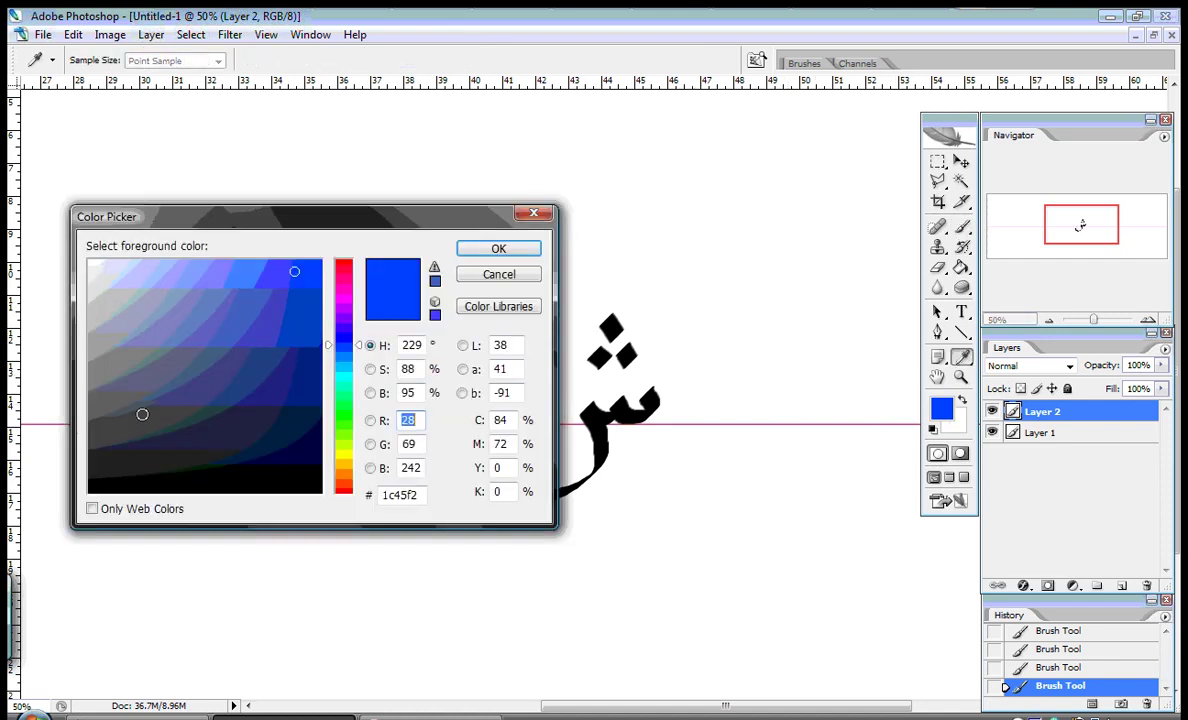
left_click(91, 492)
left_click(499, 249)
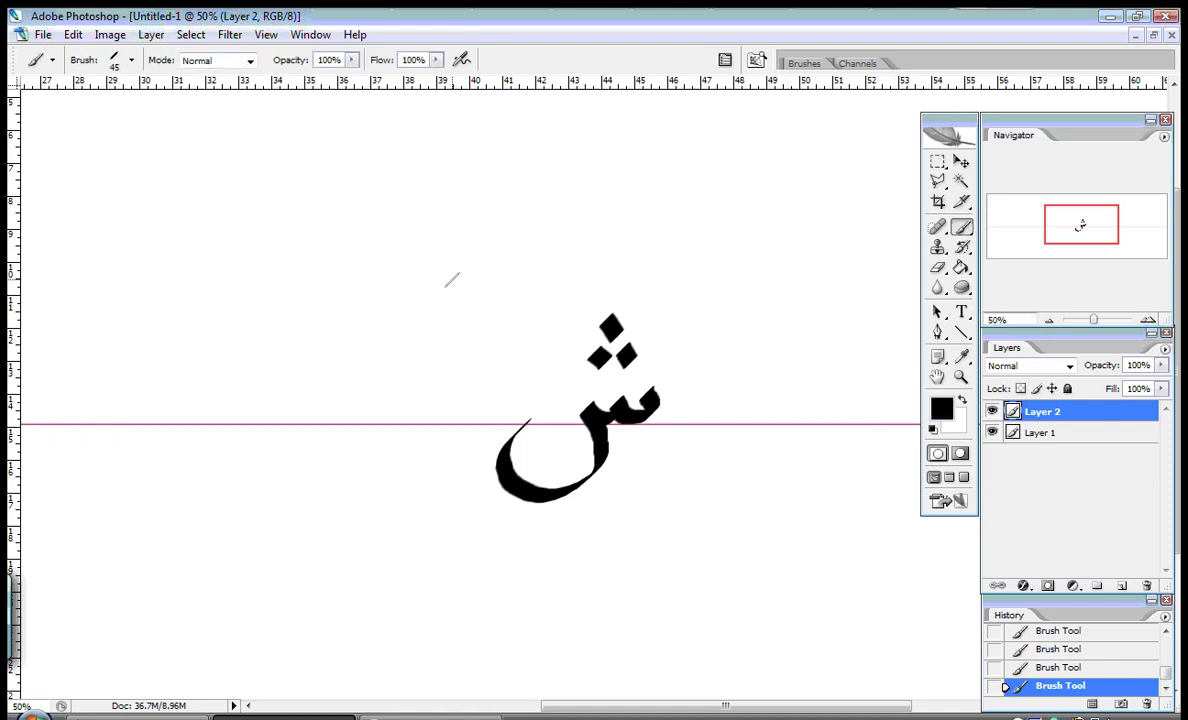
key("Tab")
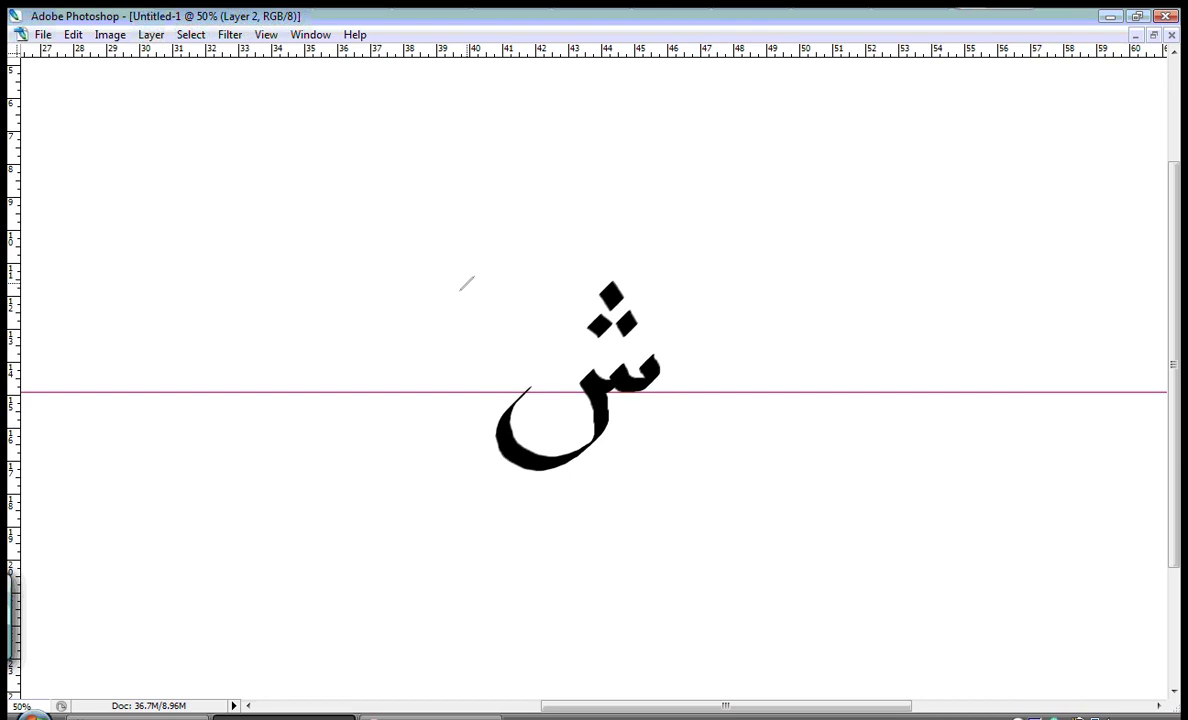
key("Delete")
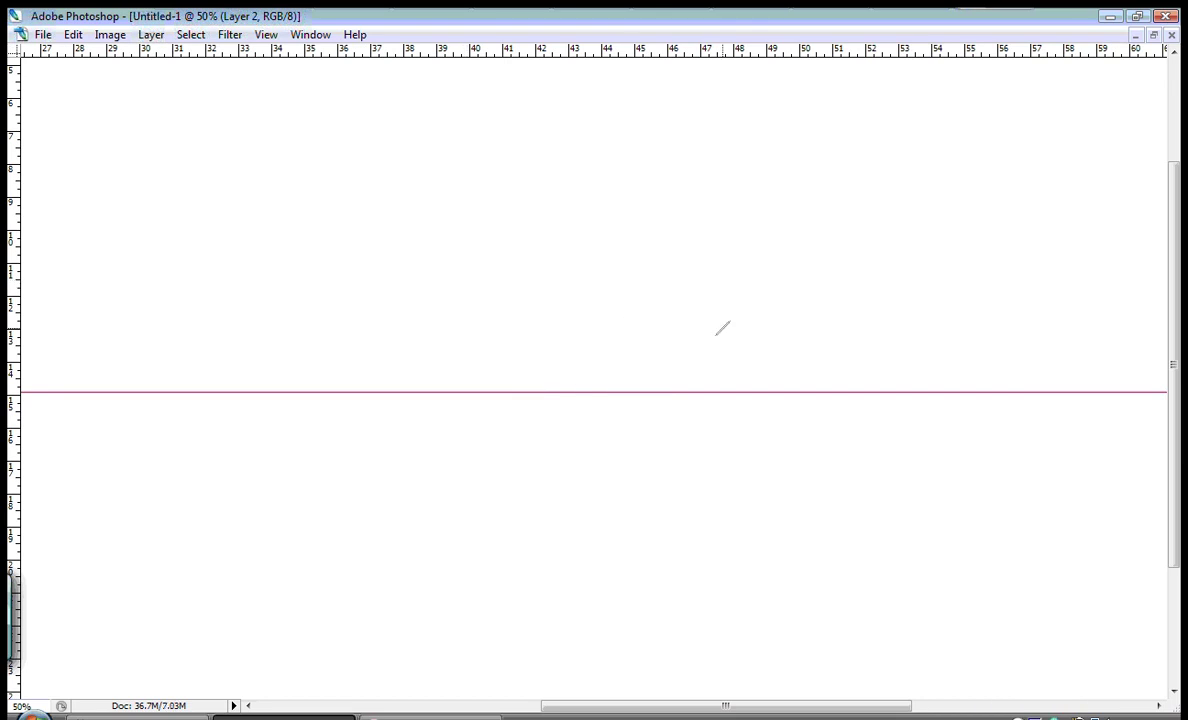
Step: Brush the initial form of س on the guideline with trailing connecting dashes, and close its section with a long vertical divider
left_click(1113, 370)
mouse_move(1113, 370)
left_mouse_down()
mouse_move(1076, 379)
mouse_move(950, 393)
left_mouse_up()
left_click(932, 392)
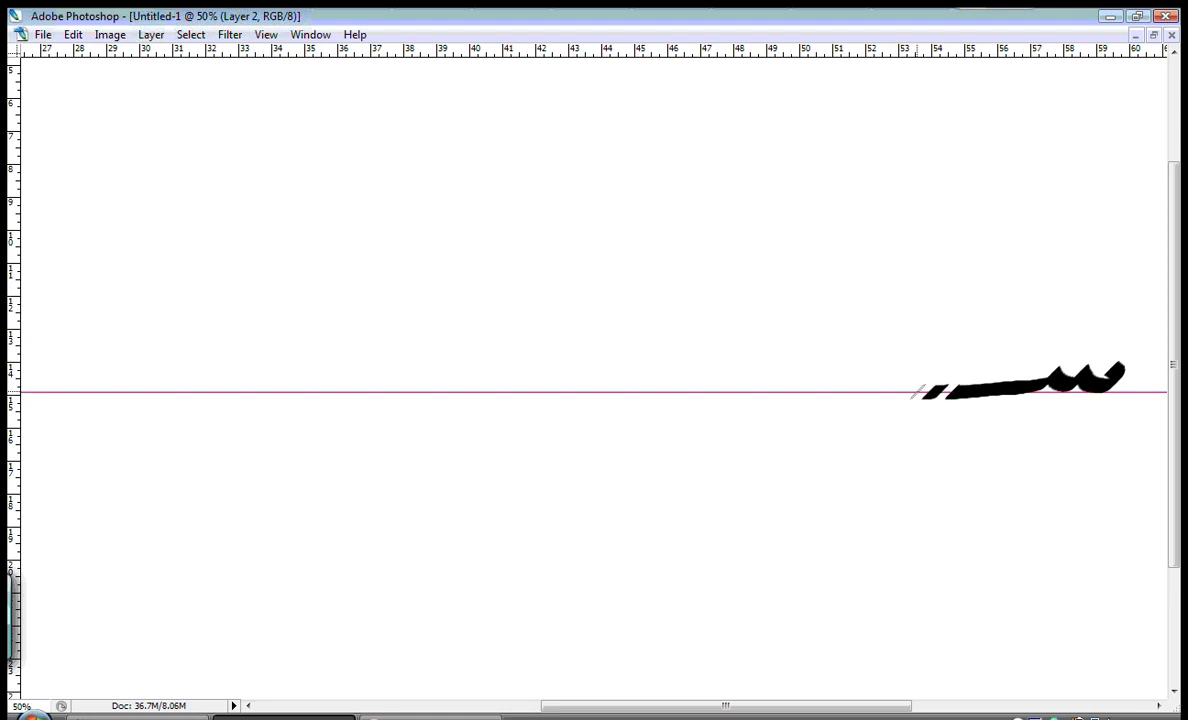
left_click(910, 395)
left_click(895, 396)
left_click_drag(854, 203, 812, 568)
left_click_drag(922, 392, 877, 401)
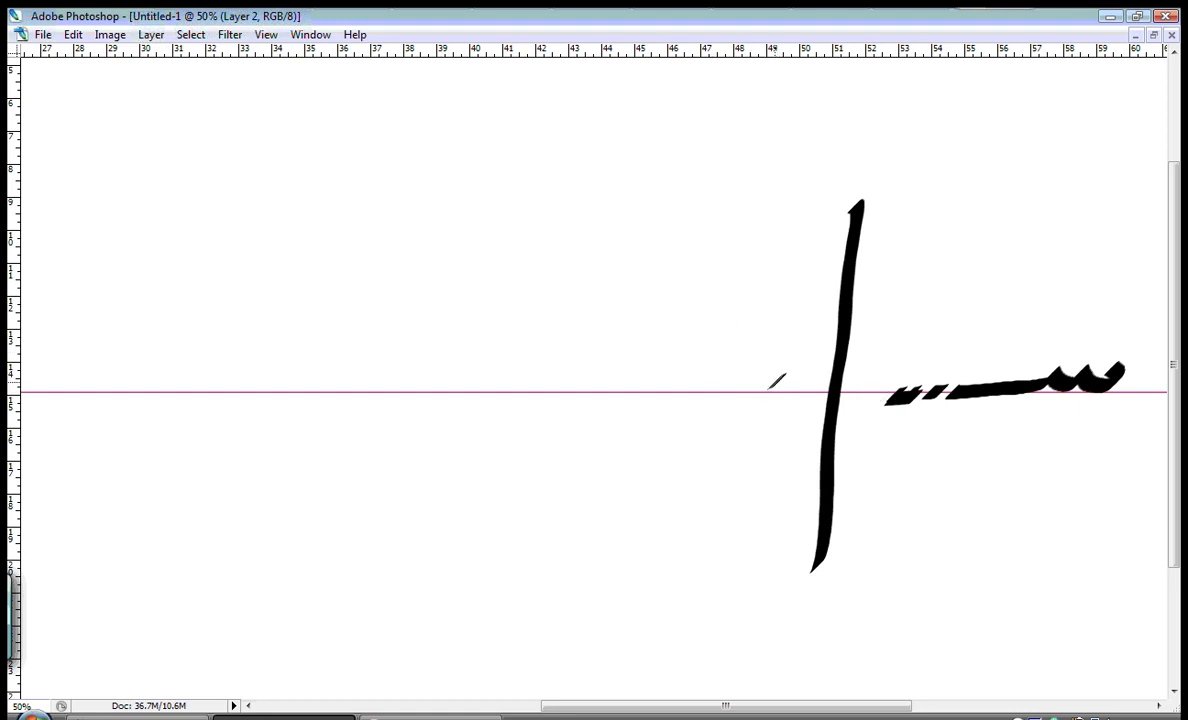
Step: Brush the medial form of س on the guideline beyond the first divider, with connecting dashes trailing after it
mouse_move(785, 379)
left_mouse_down()
mouse_move(706, 394)
mouse_move(709, 365)
mouse_move(674, 387)
mouse_move(539, 386)
left_mouse_up()
left_click_drag(514, 391, 521, 386)
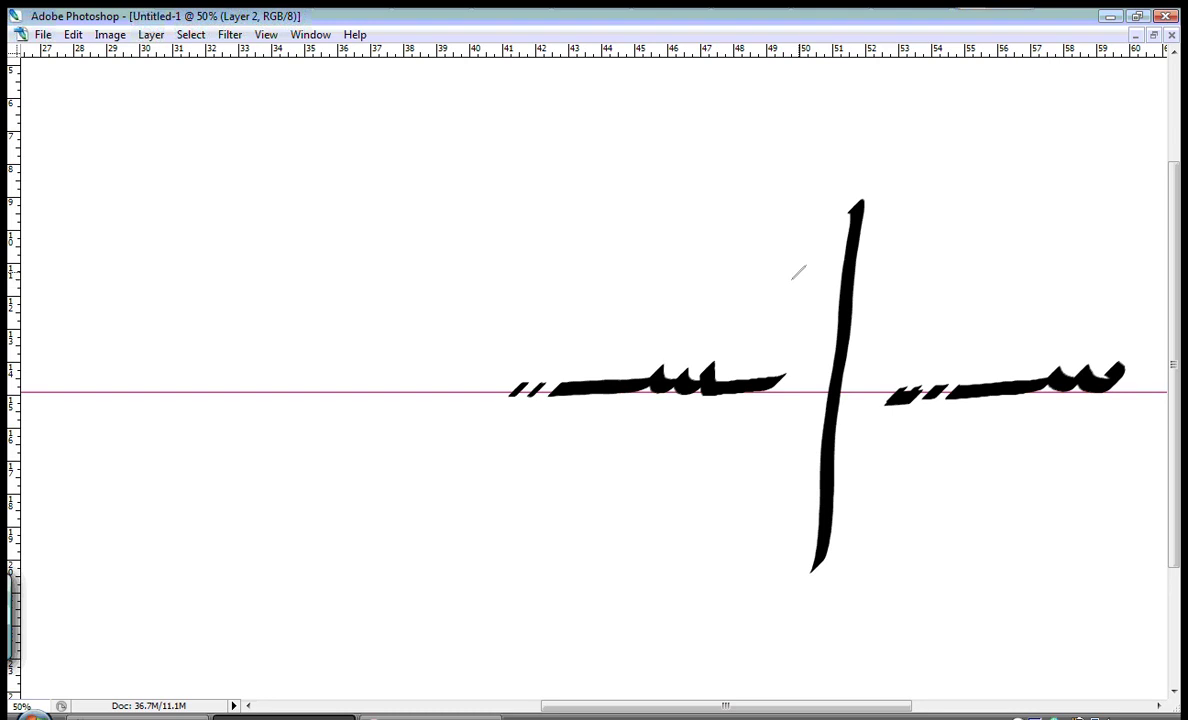
Step: Brush the joined letters ب, ت and ث with their dots above the medial س for comparison, and undo them
mouse_move(798, 271)
left_mouse_down()
mouse_move(632, 300)
mouse_move(617, 272)
mouse_move(514, 299)
left_mouse_up()
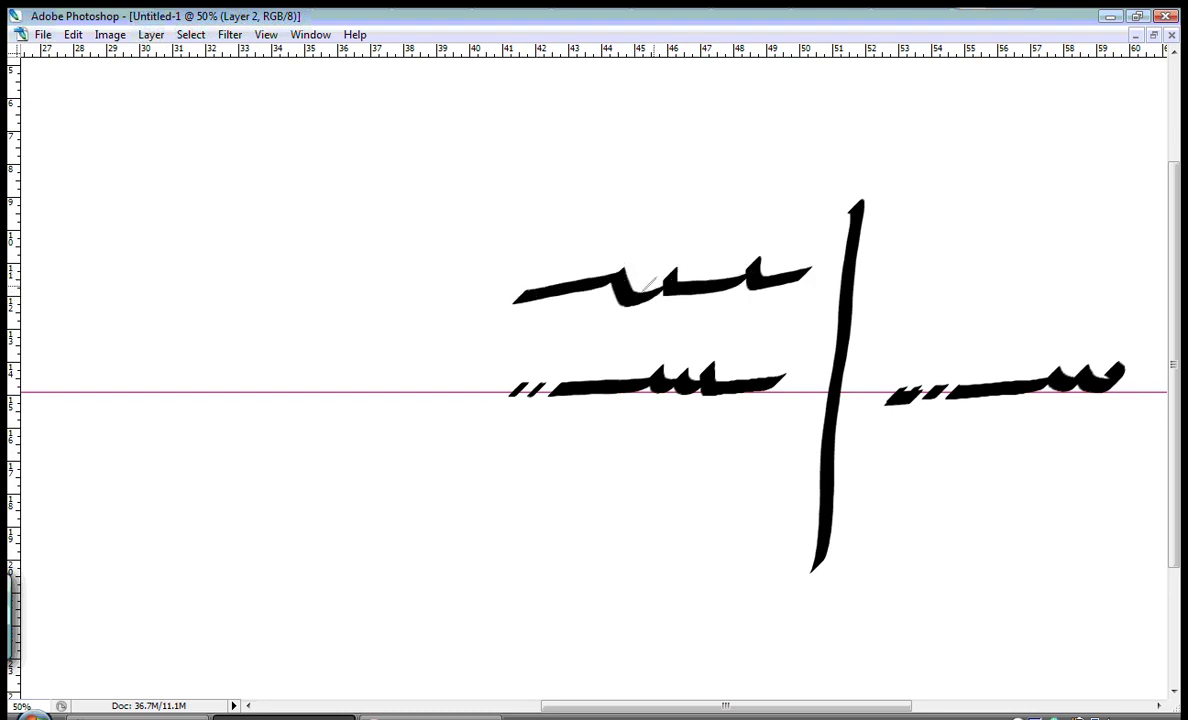
mouse_move(783, 275)
left_mouse_down()
mouse_move(742, 300)
mouse_move(690, 288)
mouse_move(640, 230)
mouse_move(576, 258)
mouse_move(588, 222)
mouse_move(650, 240)
left_mouse_up()
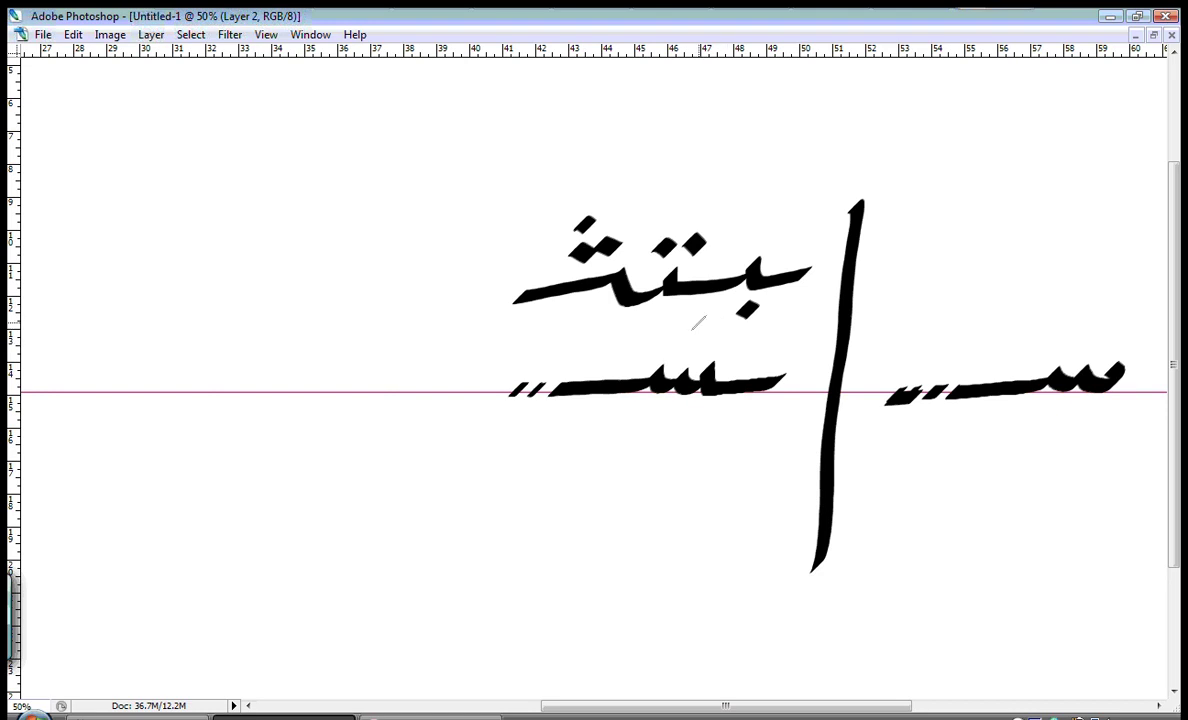
mouse_move(801, 265)
left_mouse_down()
mouse_move(743, 294)
mouse_move(801, 276)
mouse_move(672, 246)
mouse_move(684, 227)
mouse_move(632, 289)
mouse_move(606, 298)
mouse_move(576, 260)
mouse_move(597, 214)
mouse_move(506, 303)
mouse_move(544, 294)
left_mouse_up()
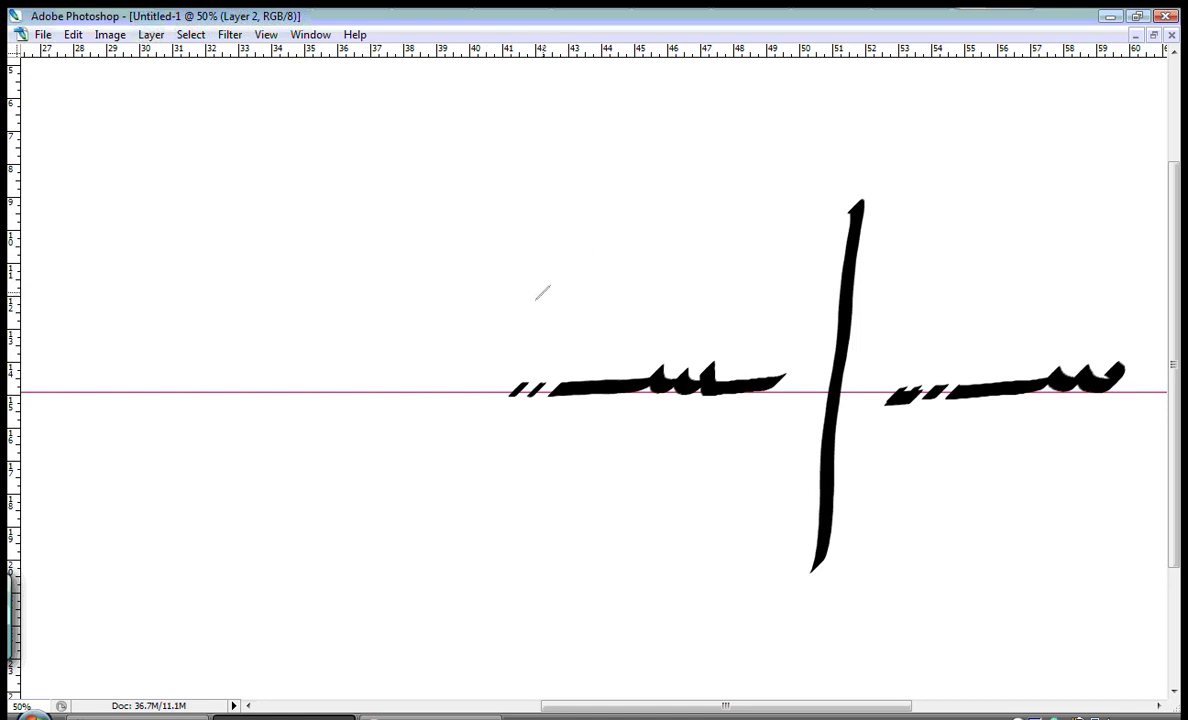
Step: Add connecting dashes before the medial س and close its section with a second long vertical divider
left_click(795, 379)
left_click(812, 378)
left_click_drag(478, 158, 408, 538)
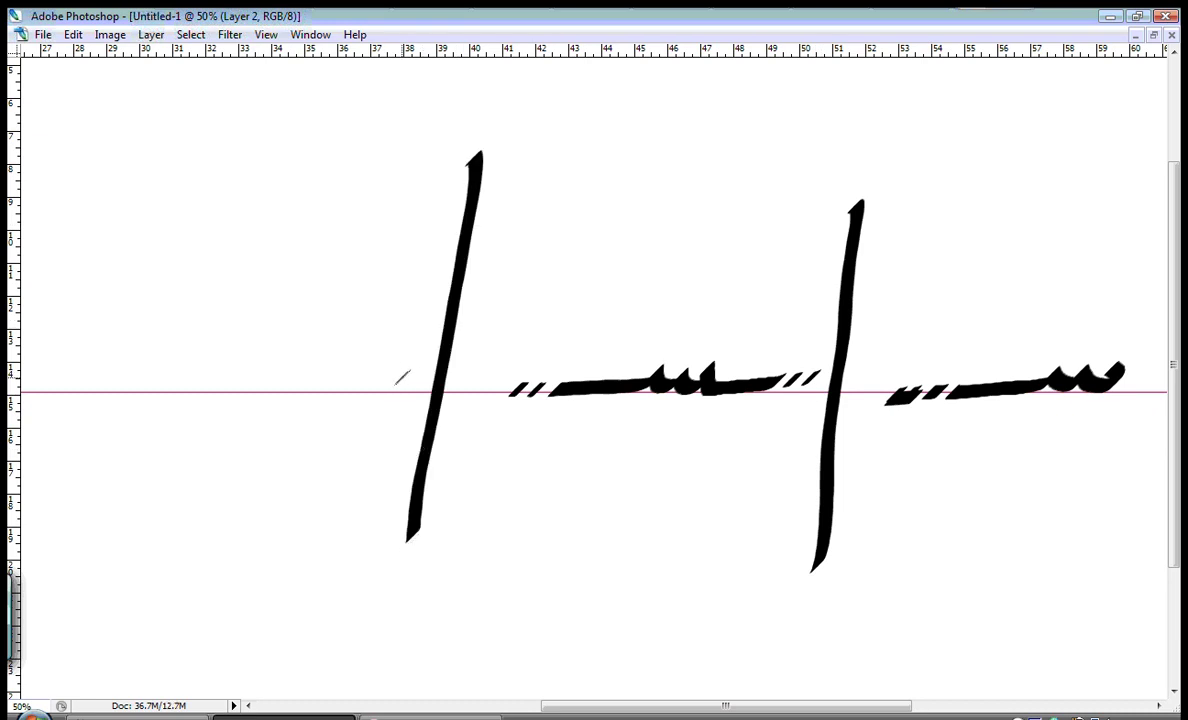
Step: Brush the final form of س beyond the second divider, with connecting dashes leading into it
mouse_move(409, 376)
left_mouse_down()
mouse_move(288, 386)
mouse_move(250, 352)
mouse_move(272, 430)
mouse_move(212, 376)
left_mouse_up()
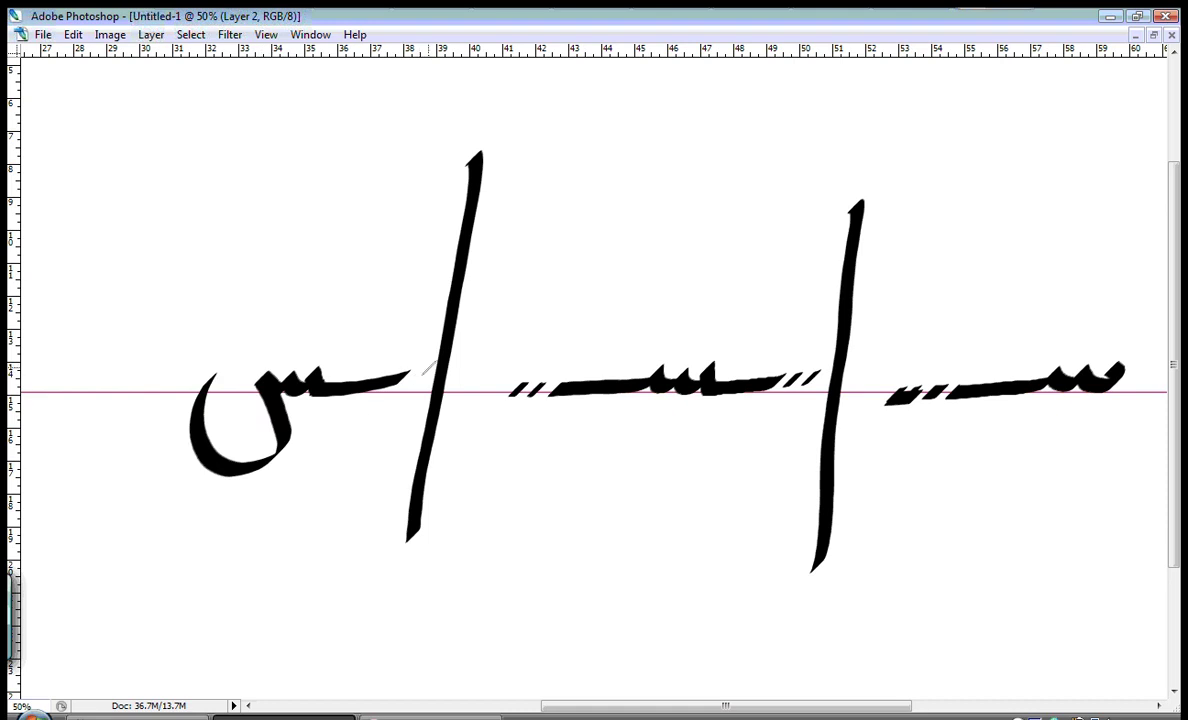
left_click(403, 383)
left_click(420, 378)
Step: Brush three dots above each of the initial, medial and final forms of س to make ش
mouse_move(1093, 324)
left_mouse_down()
mouse_move(1103, 336)
mouse_move(1080, 336)
mouse_move(1093, 311)
left_mouse_up()
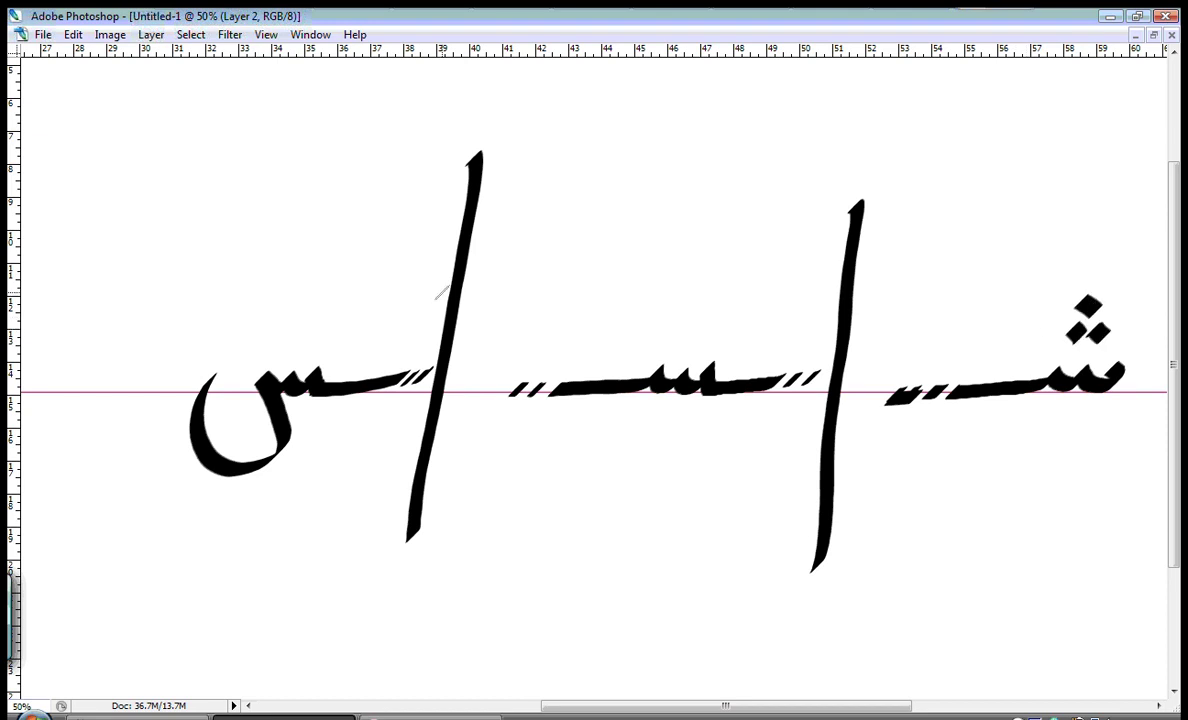
left_click_drag(656, 332, 687, 344)
left_click_drag(661, 309, 671, 321)
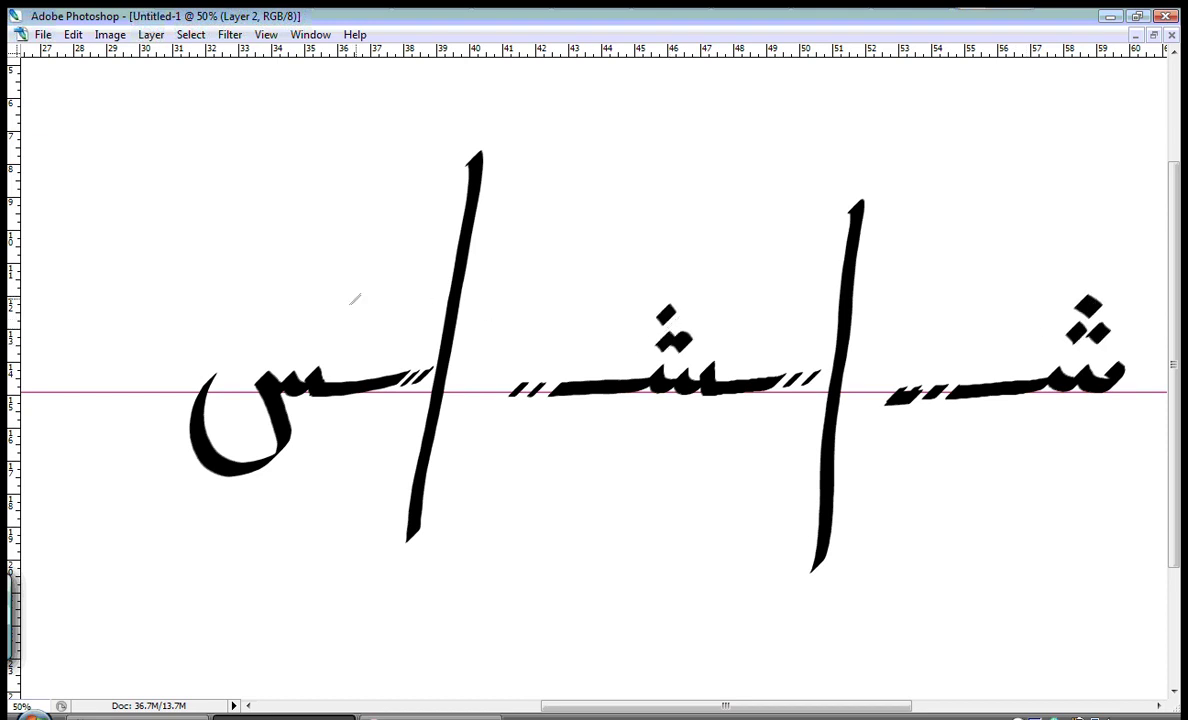
left_click_drag(295, 324, 305, 336)
mouse_move(271, 324)
left_mouse_down()
mouse_move(281, 336)
mouse_move(294, 315)
left_mouse_up()
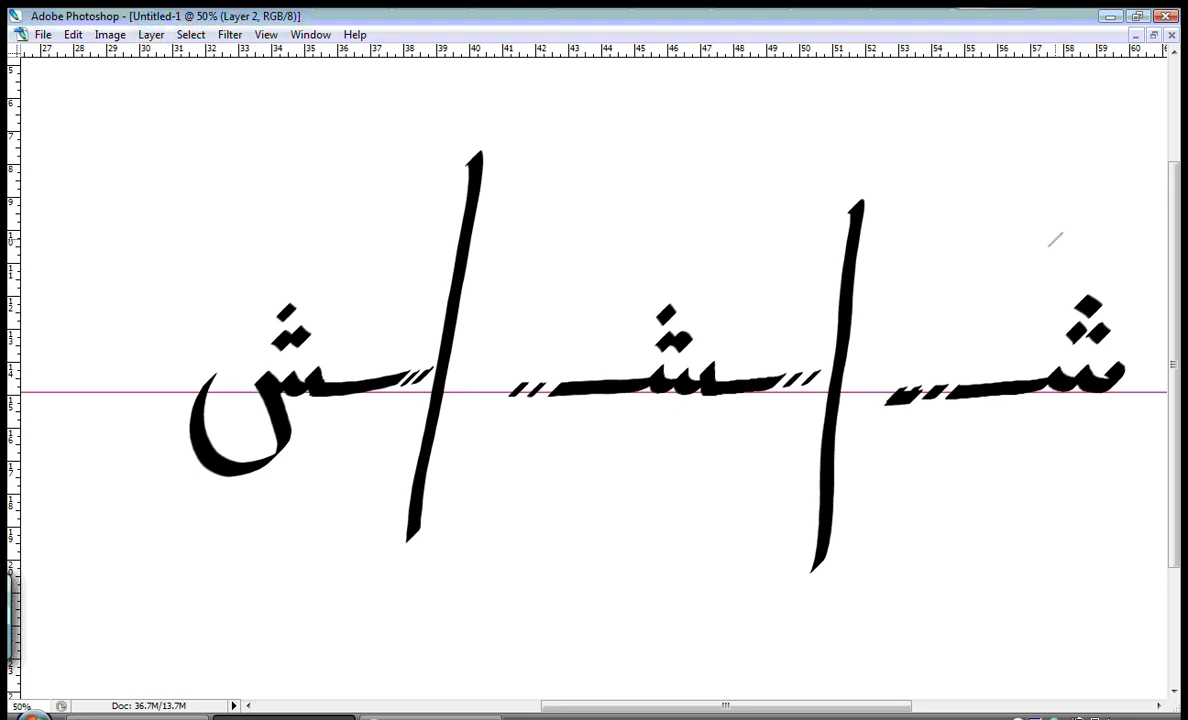
Step: Brush a caret-shaped mark above each ش form, undo the marks, and redraw the top dot of the final form
left_click_drag(1040, 252, 1077, 257)
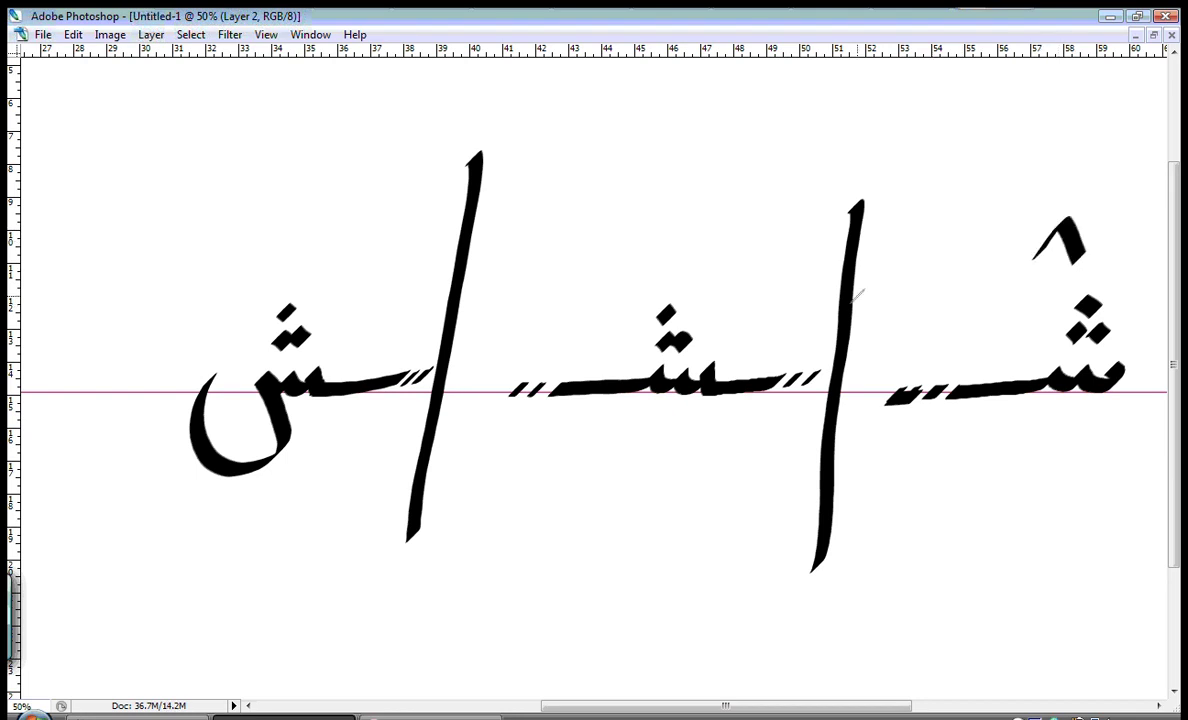
mouse_move(654, 280)
left_mouse_down()
mouse_move(676, 250)
mouse_move(688, 279)
left_mouse_up()
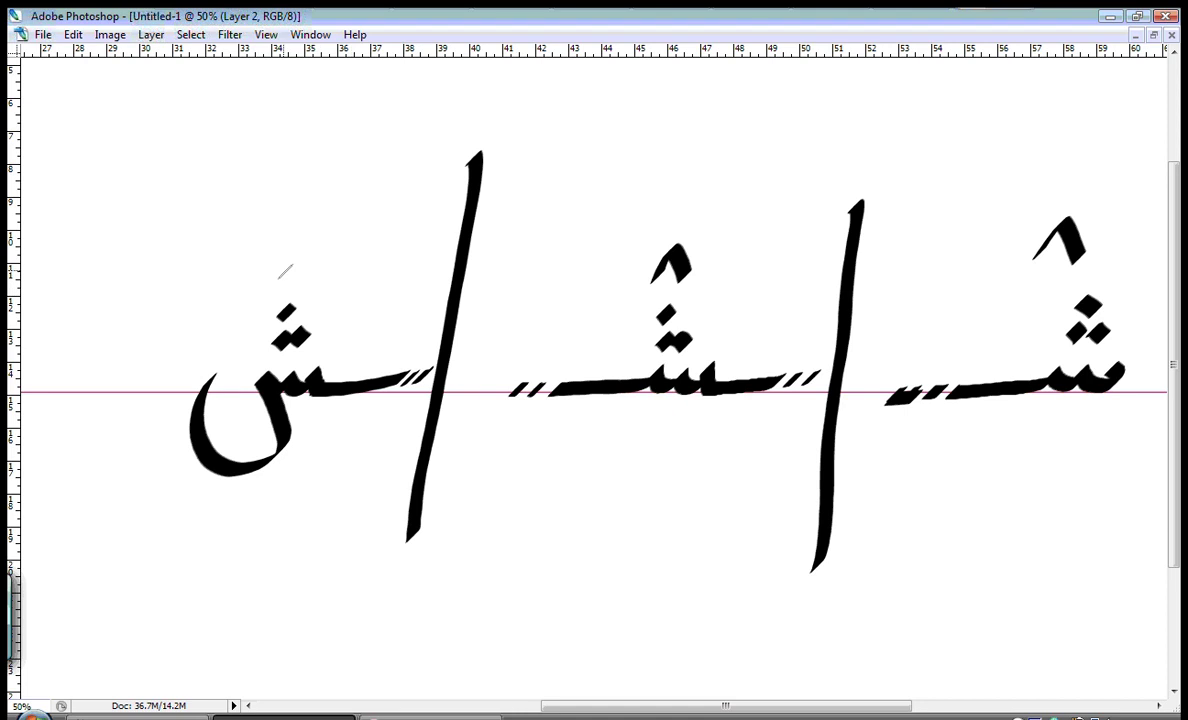
left_click_drag(271, 281, 312, 276)
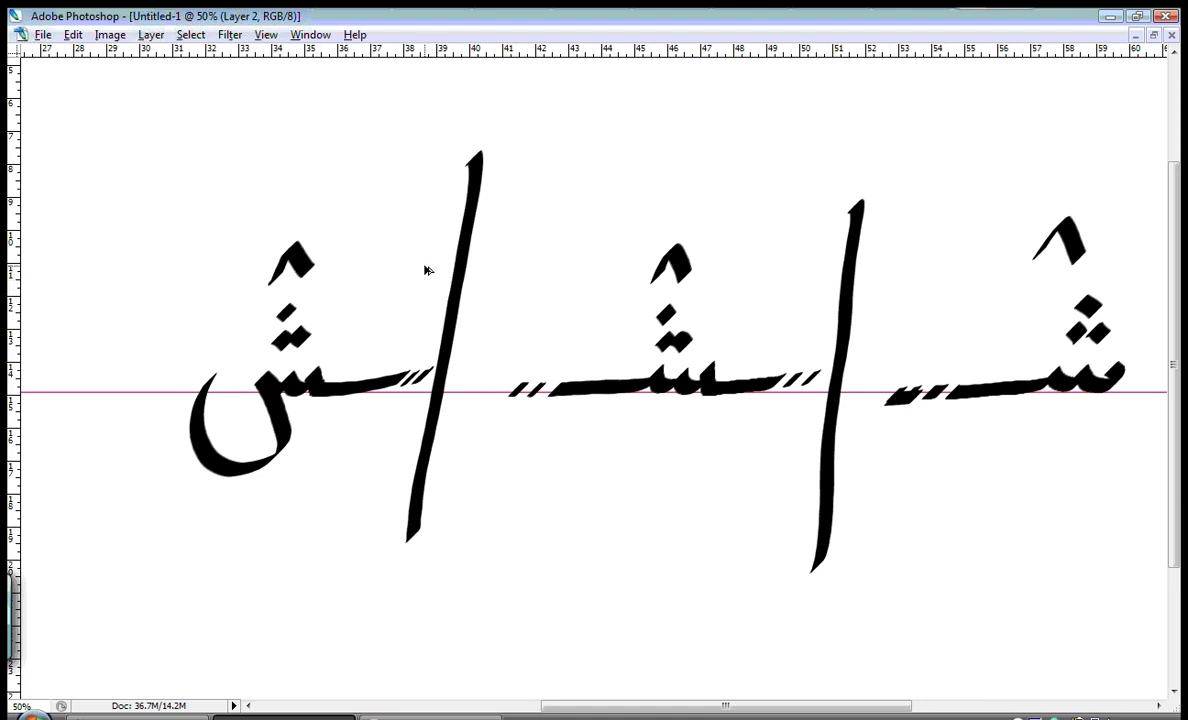
key("ctrl+alt+z")
key("ctrl+alt+z")
key("ctrl+alt+z")
key("ctrl+alt+z")
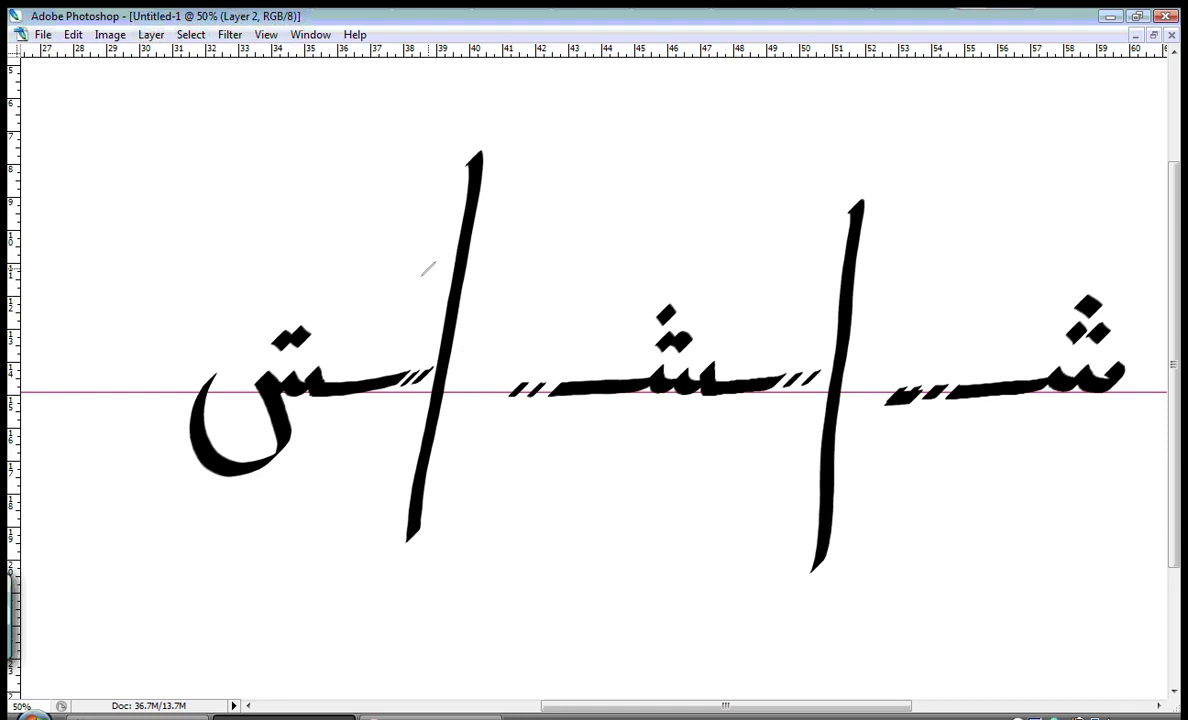
left_click_drag(280, 302, 302, 308)
left_click(430, 716)
Step: Brush two elongated toothless variants below the initial ش, and add a caret-shaped mark above the upper one
left_click_drag(1107, 524, 900, 562)
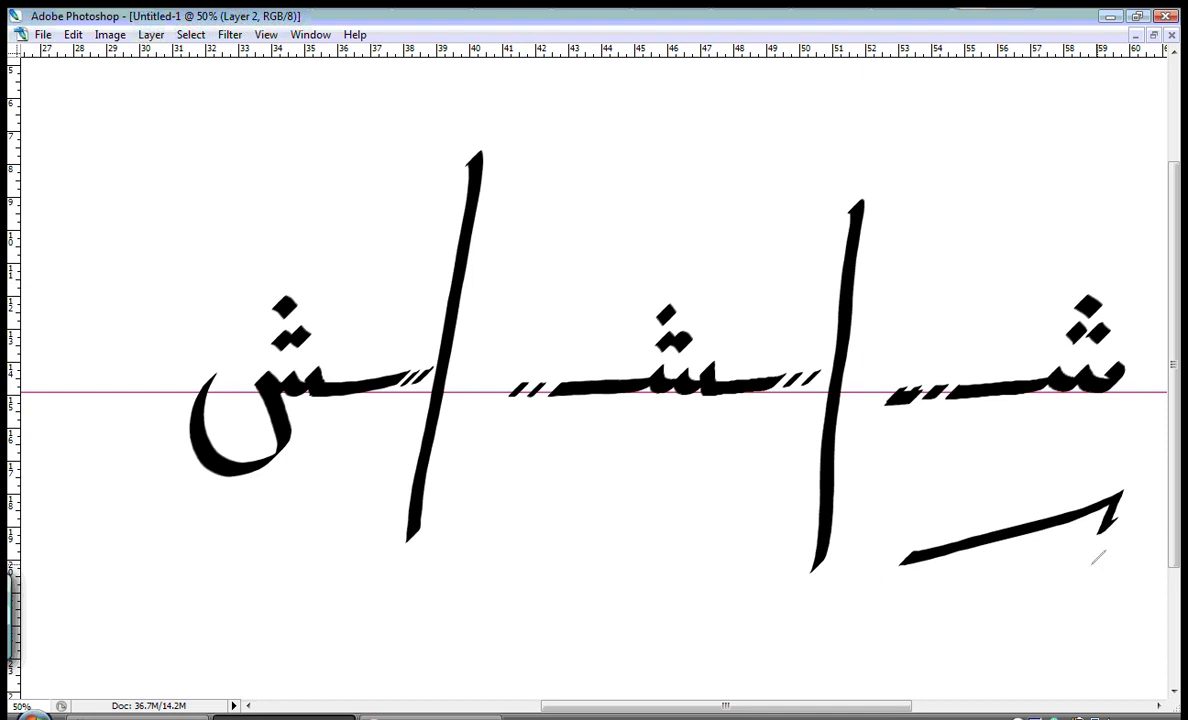
left_click_drag(1113, 608, 950, 662)
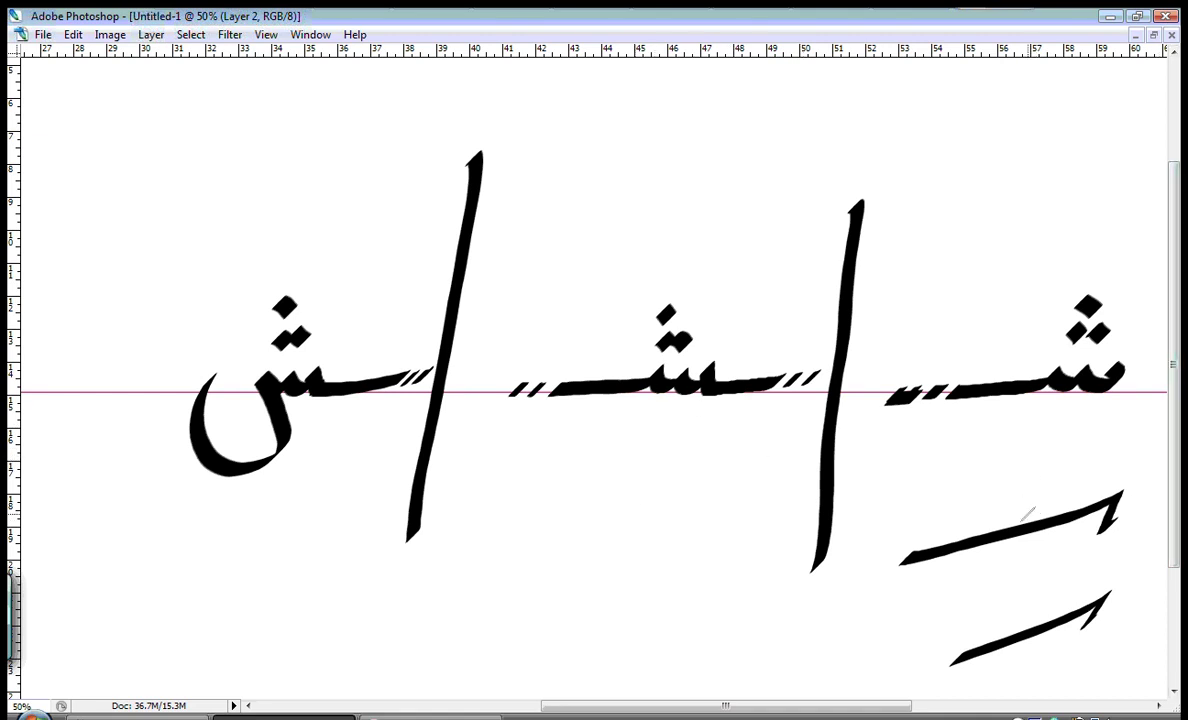
left_click_drag(1029, 487, 1062, 468)
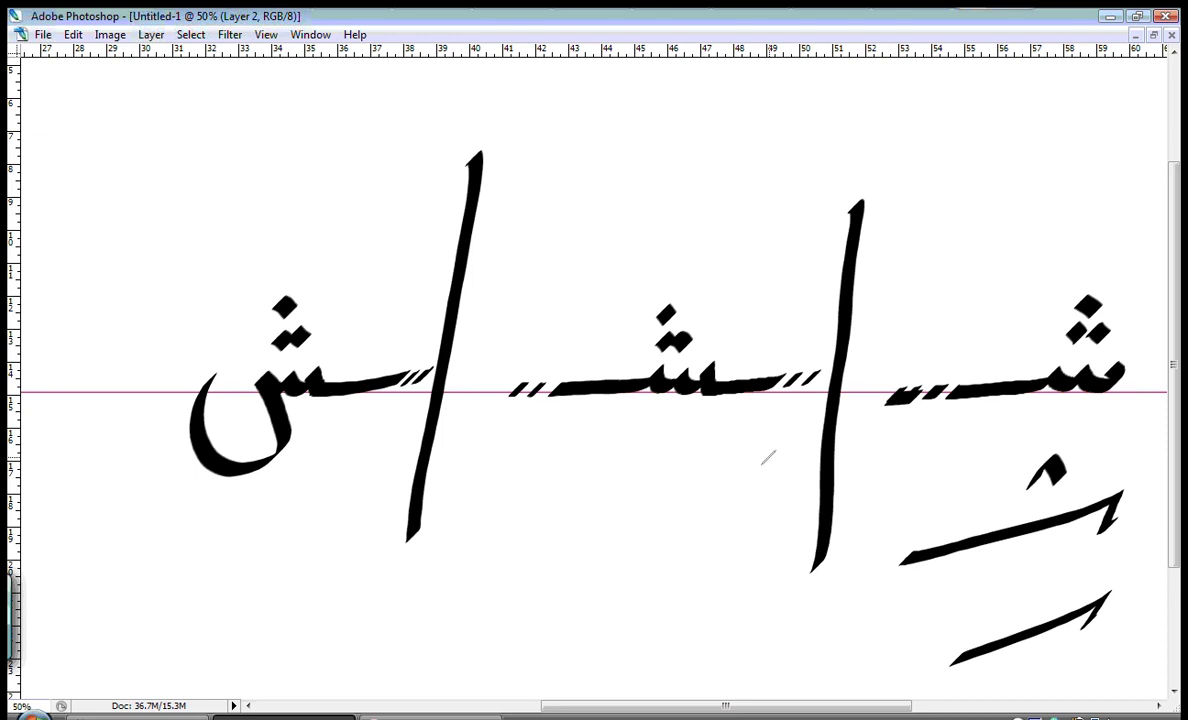
Step: Brush a long toothless variant below the medial ش, with connecting dashes at both ends
left_click_drag(785, 461, 490, 491)
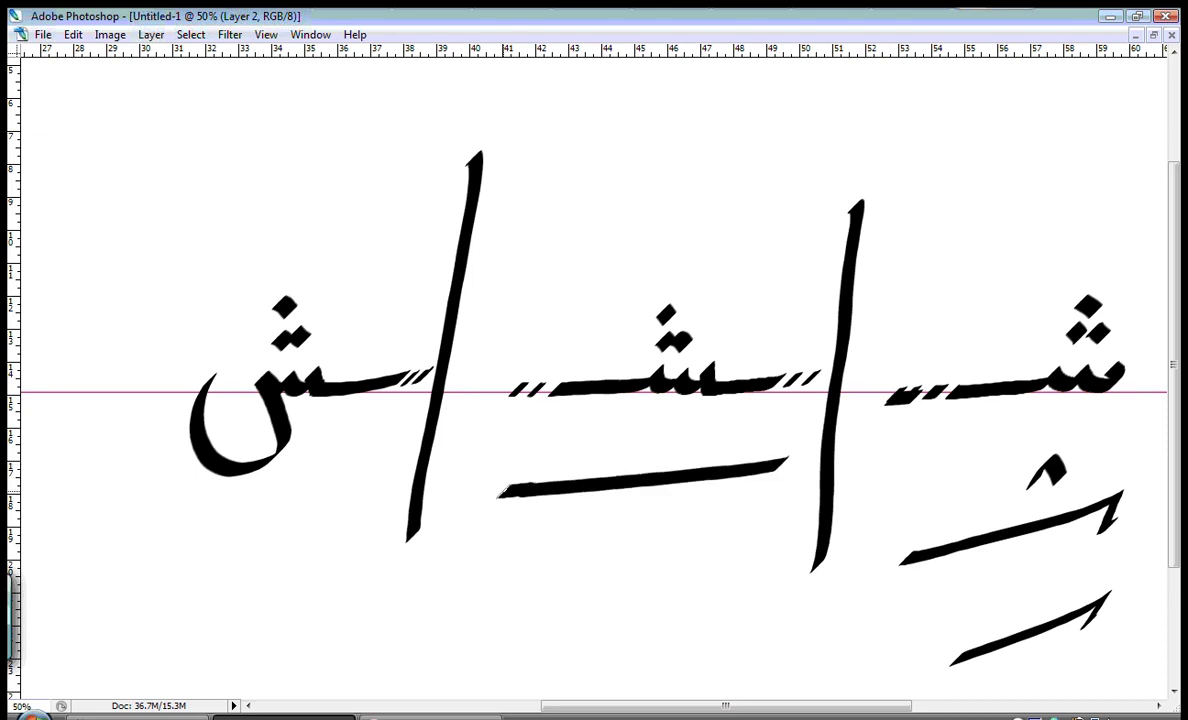
left_click(484, 492)
left_click(472, 494)
left_click(460, 496)
left_click(802, 458)
left_click(790, 463)
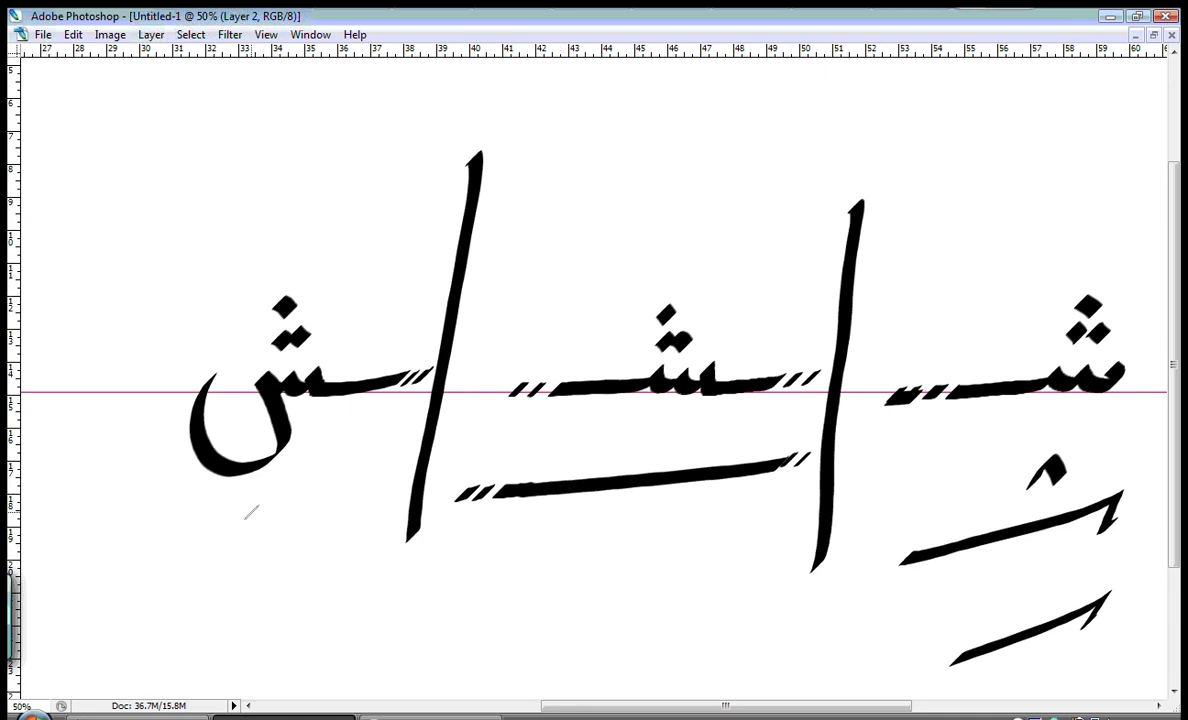
Step: Brush a toothless variant below the final ش, and add a caret-shaped mark above the medial variant
mouse_move(363, 529)
left_mouse_down()
mouse_move(218, 569)
mouse_move(228, 611)
mouse_move(151, 573)
left_mouse_up()
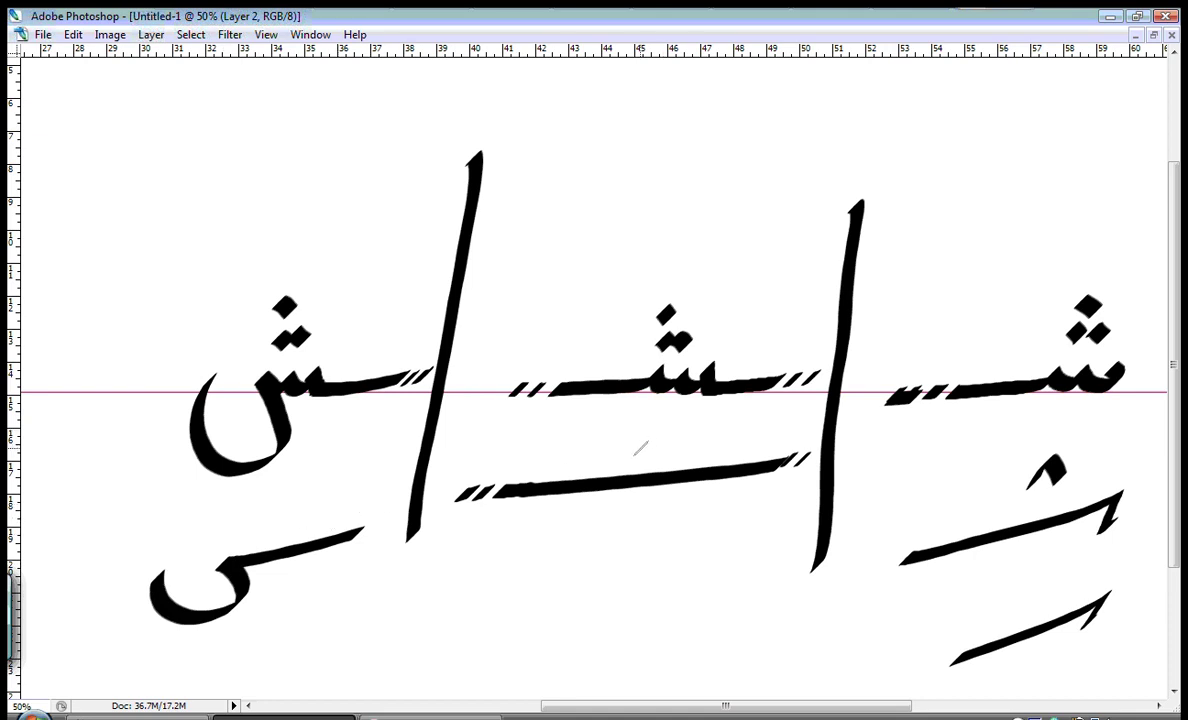
left_click_drag(622, 436, 648, 450)
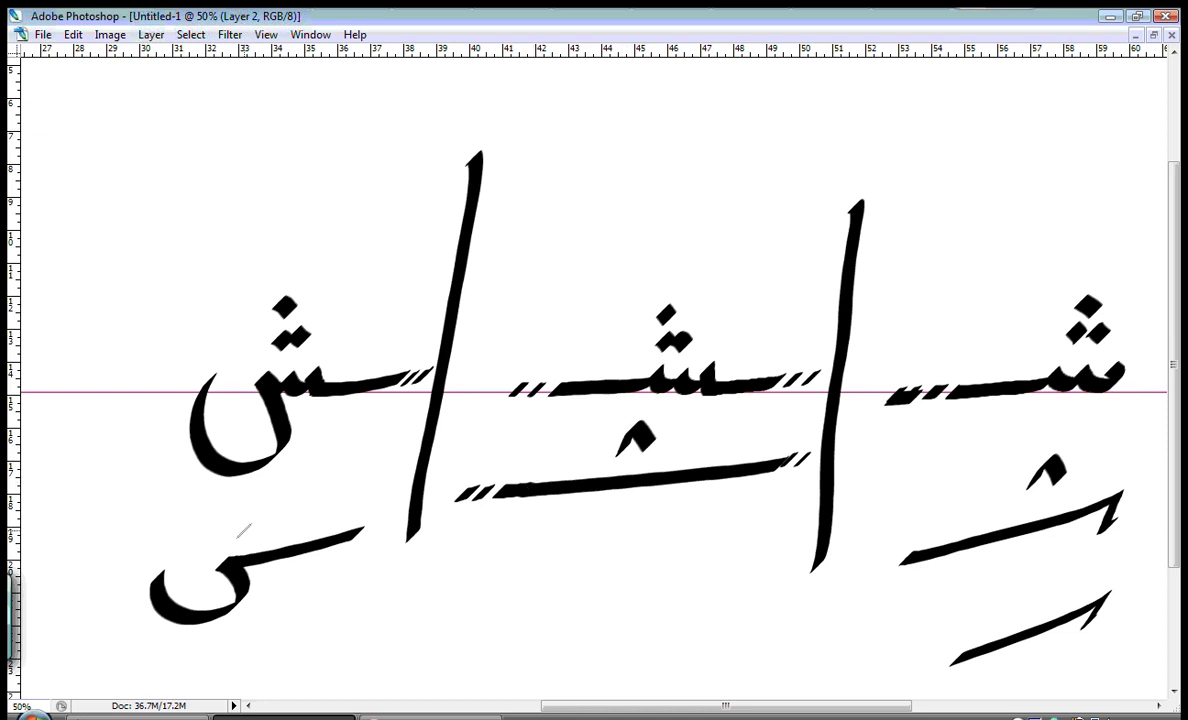
Step: Brush a caret-shaped mark above the toothless final variant, and undo all the ش strokes to clear the canvas
left_click_drag(240, 516, 266, 530)
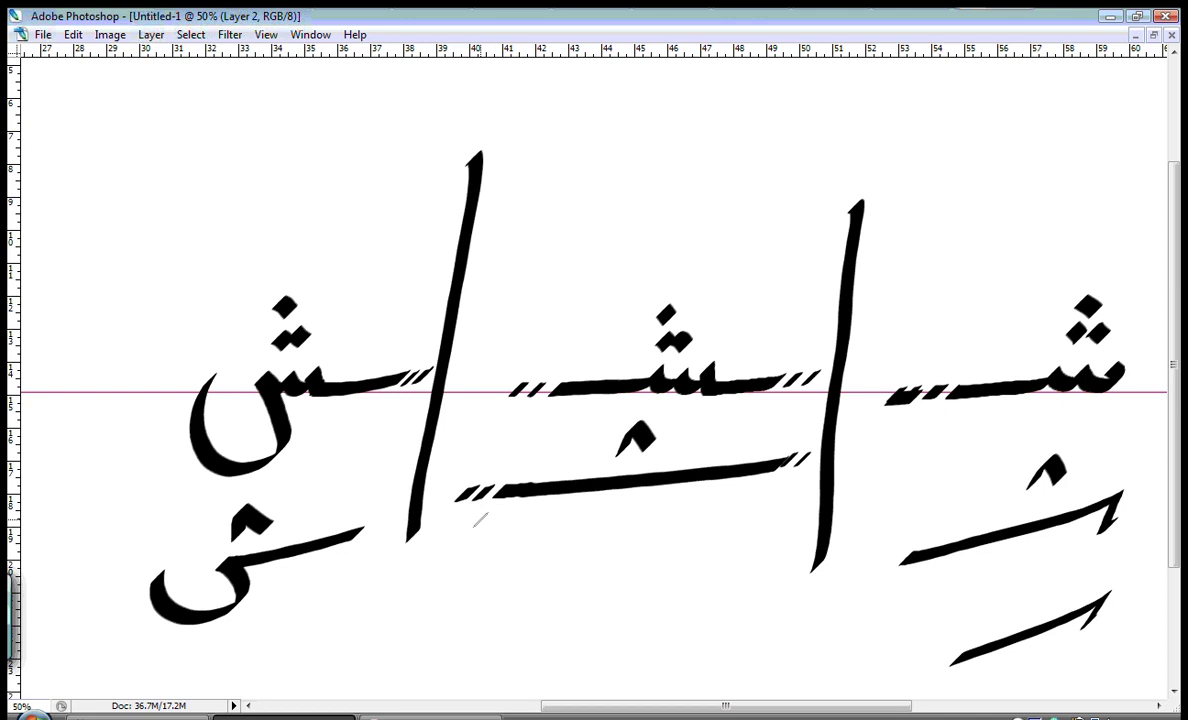
key("Tab")
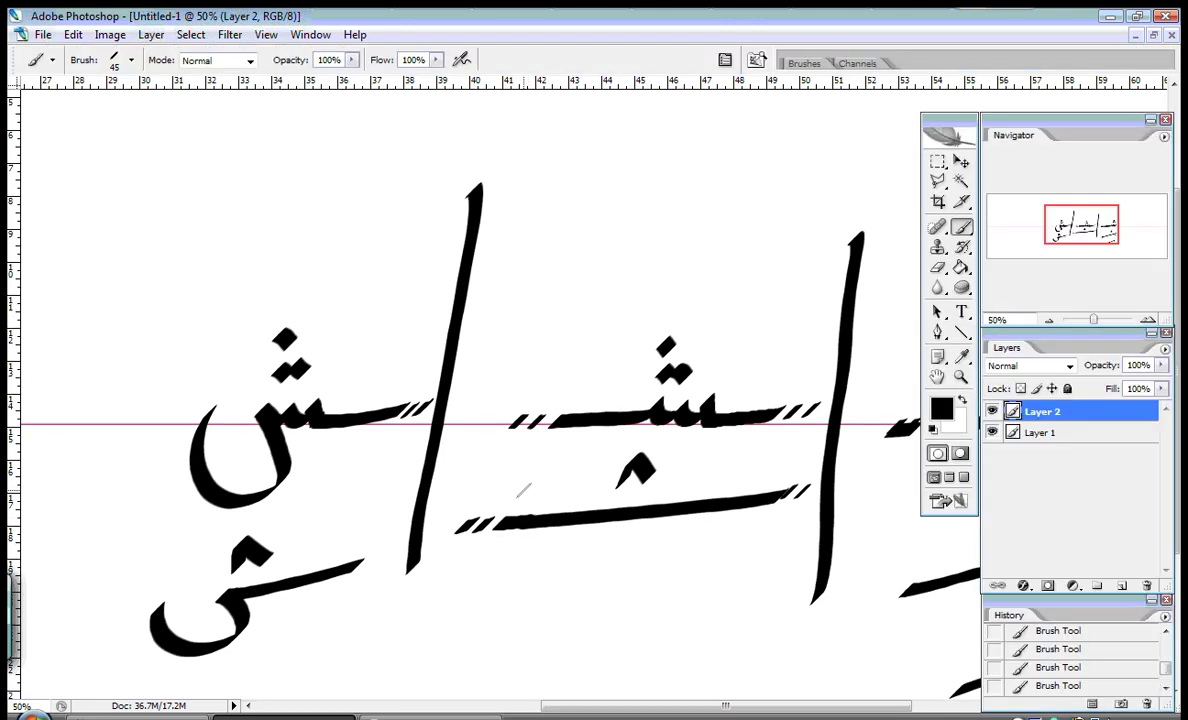
key("ctrl+alt+z")
key("ctrl+alt+z")
key("ctrl+alt+z")
key("ctrl+alt+z")
key("ctrl+alt+z")
key("ctrl+alt+z")
key("Tab")
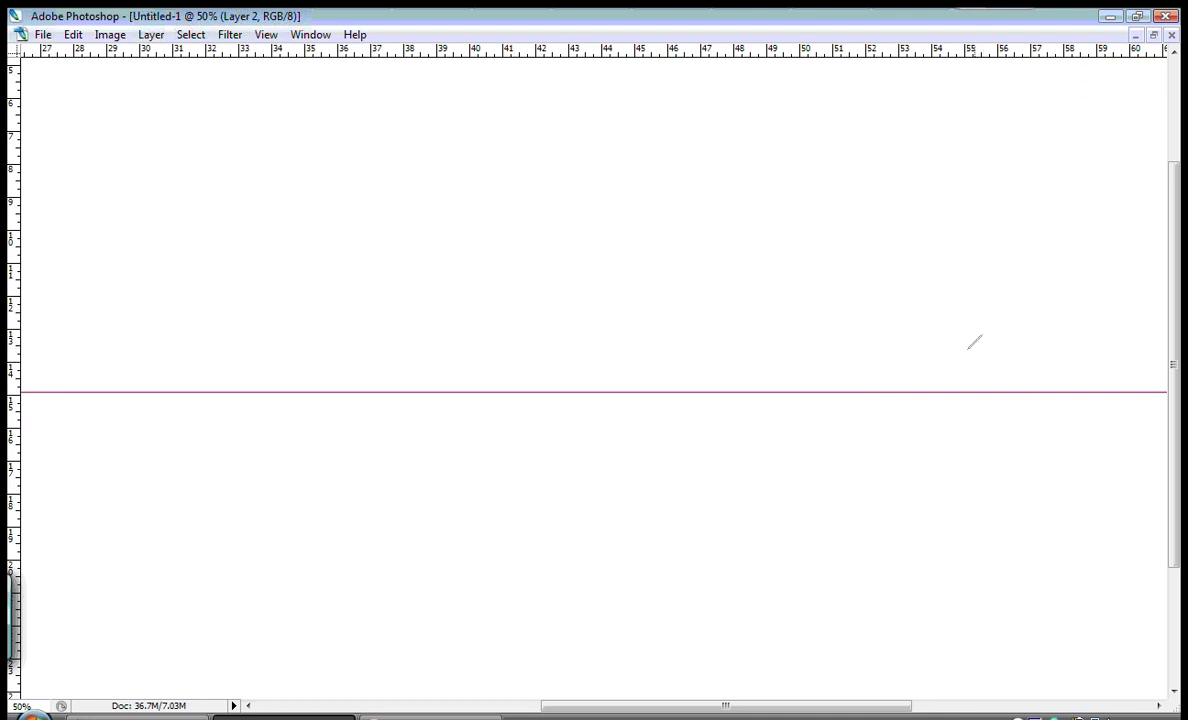
Step: Brush the isolated letters ر and ز in black along the guide line, with a dot above the ز
left_click_drag(1016, 356, 936, 452)
left_click_drag(884, 350, 800, 438)
left_click(852, 341)
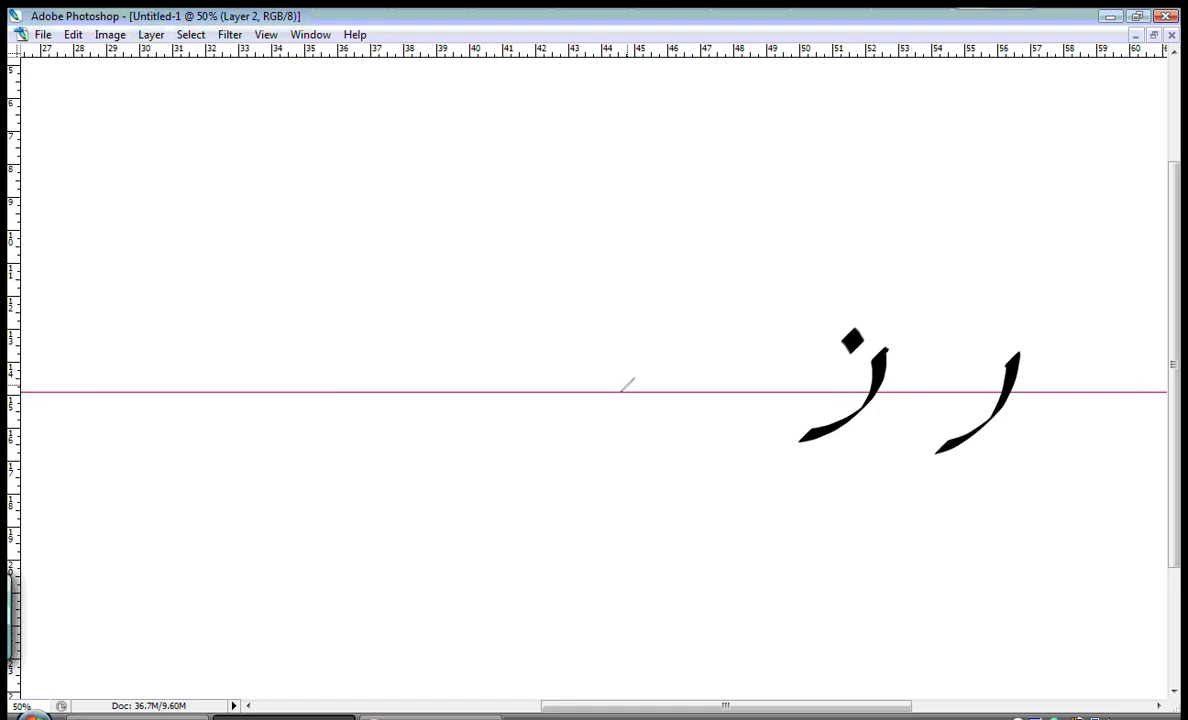
Step: Brush the isolated letters س and ش beside the ز, with three dots above the ش
mouse_move(679, 358)
left_mouse_down()
mouse_move(668, 388)
mouse_move(605, 380)
mouse_move(558, 400)
left_mouse_up()
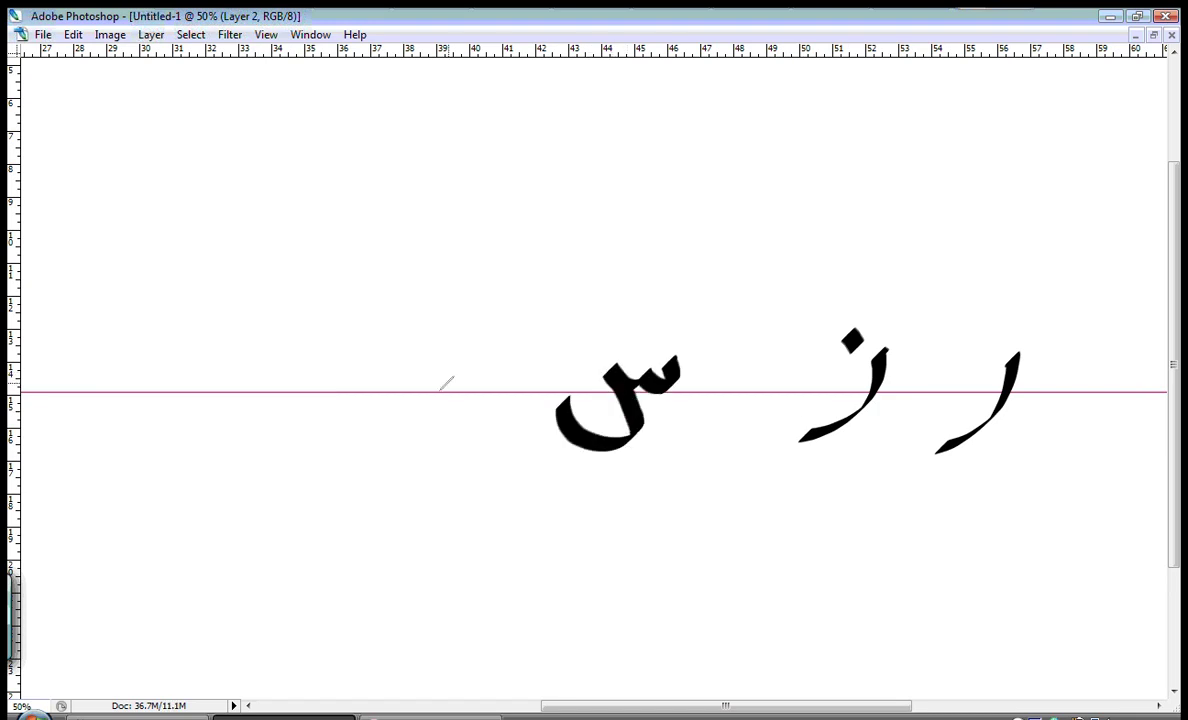
left_click_drag(443, 376, 410, 352)
left_click_drag(445, 425, 330, 357)
left_click_drag(430, 342, 437, 333)
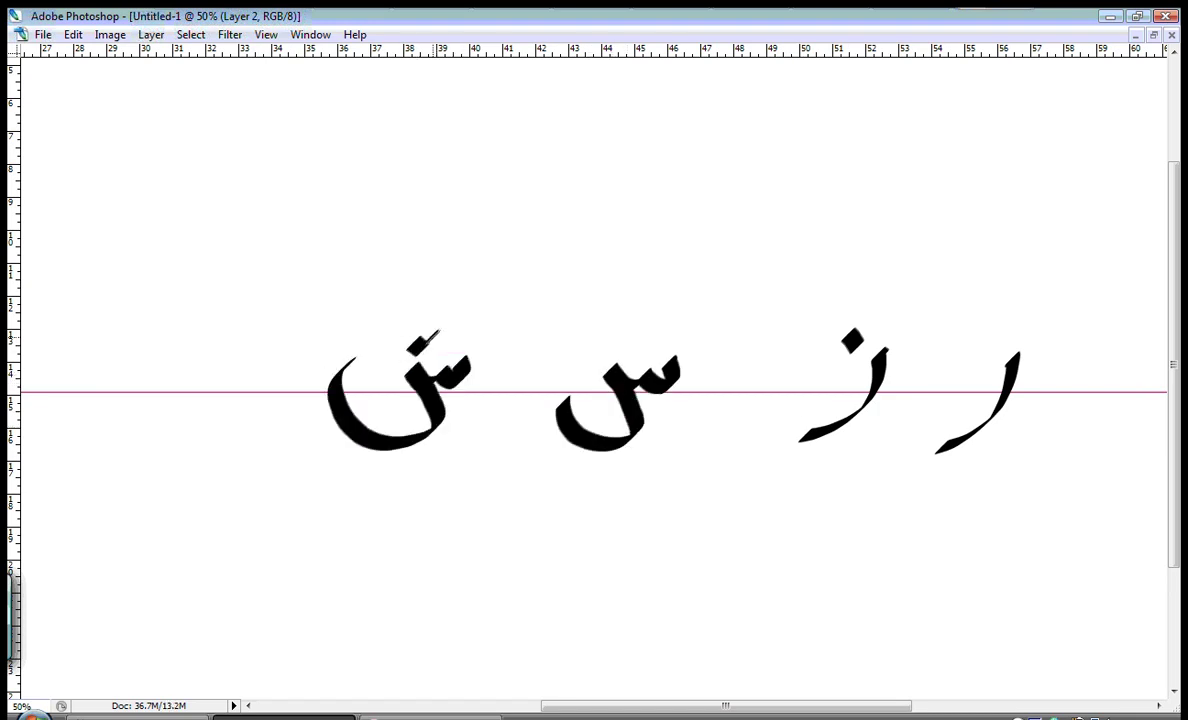
left_click(416, 318)
left_click(435, 339)
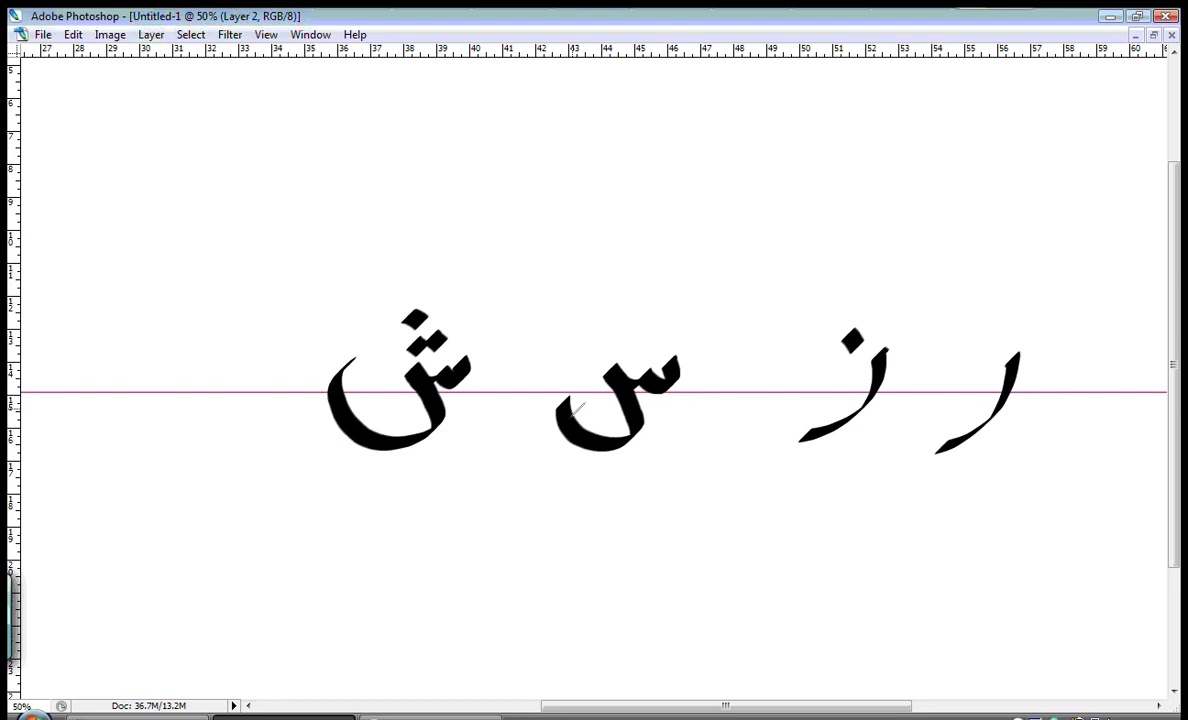
Step: Set the foreground colour to blue (#1940e9) for the vowel marks
key("Tab")
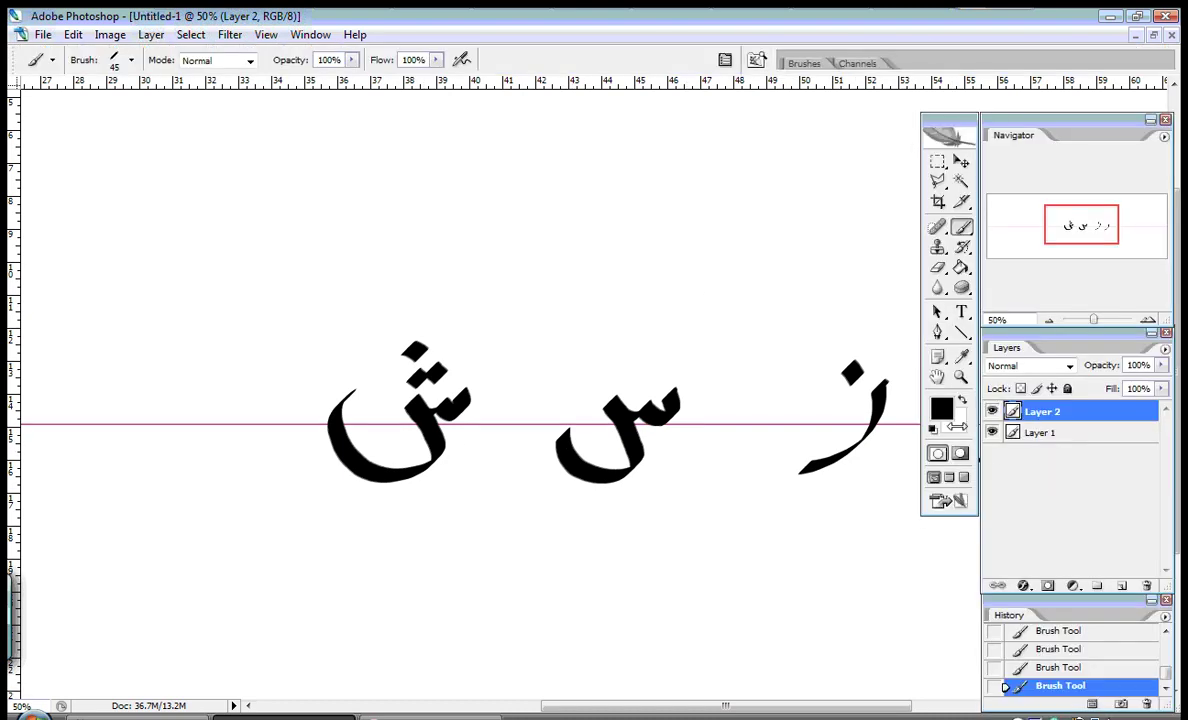
left_click(961, 356)
left_click(941, 407)
left_click(298, 275)
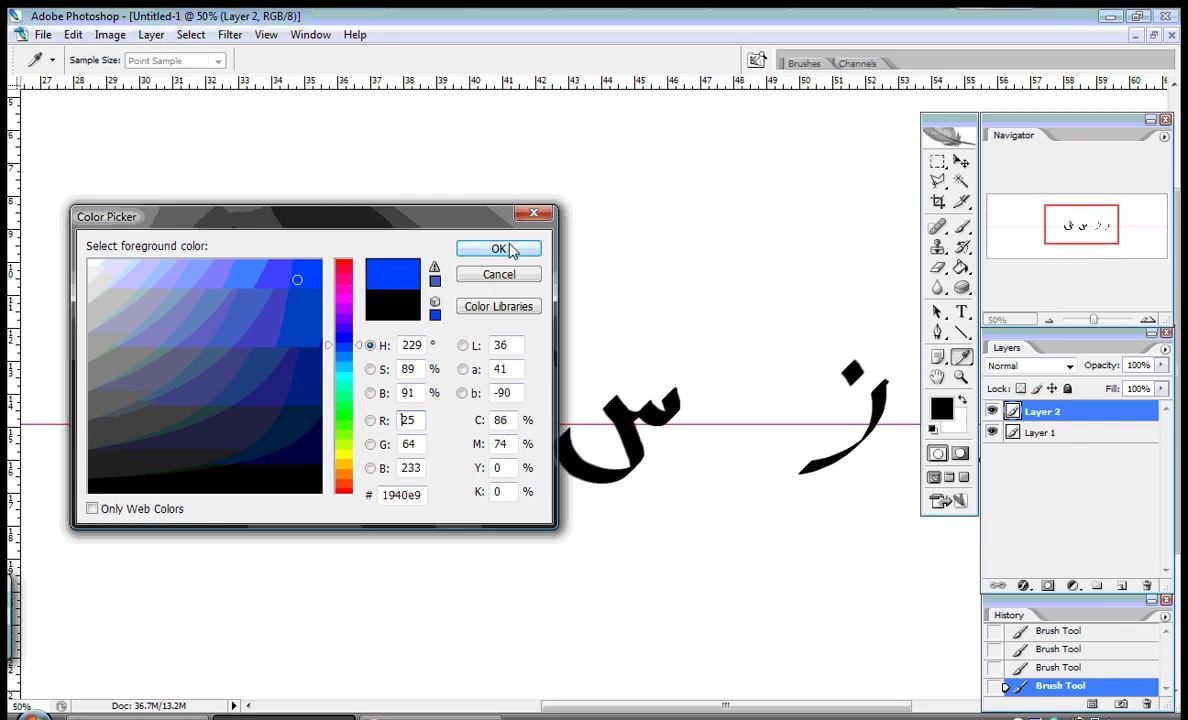
left_click(498, 248)
key("Tab")
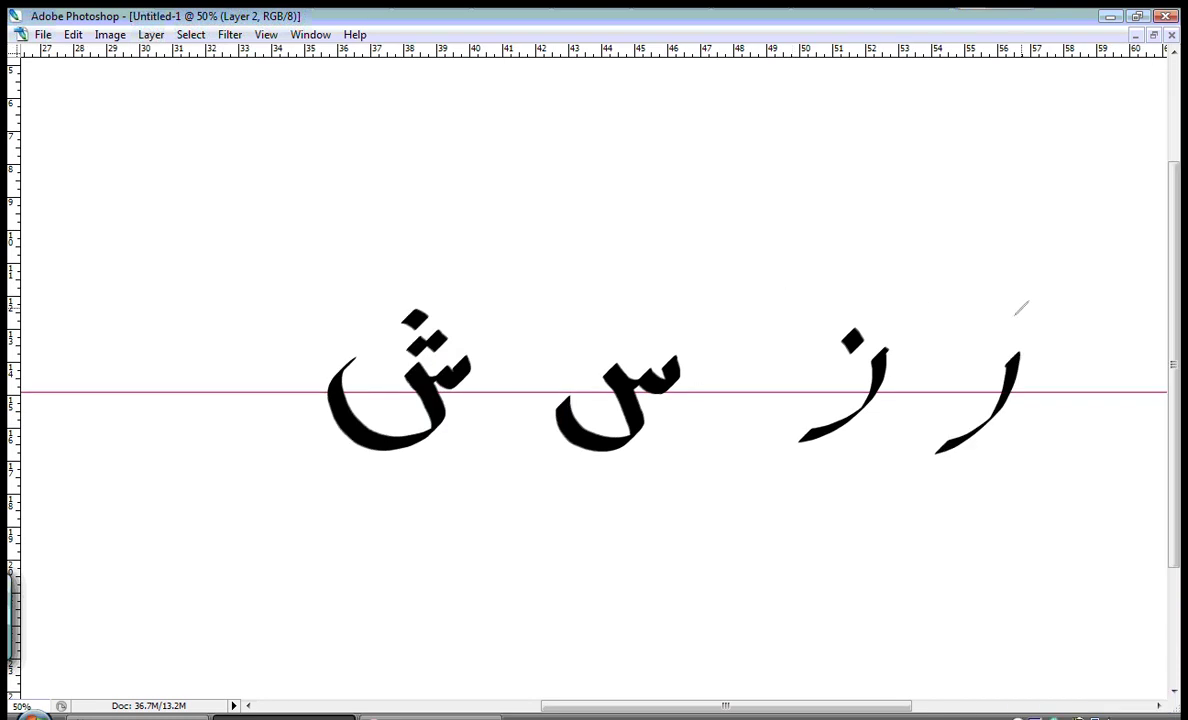
Step: Brush blue vowel marks above and below the ر, including a damma above it, undoing each one
left_click_drag(1021, 308, 976, 361)
key("ctrl+z")
left_click_drag(1002, 300, 935, 347)
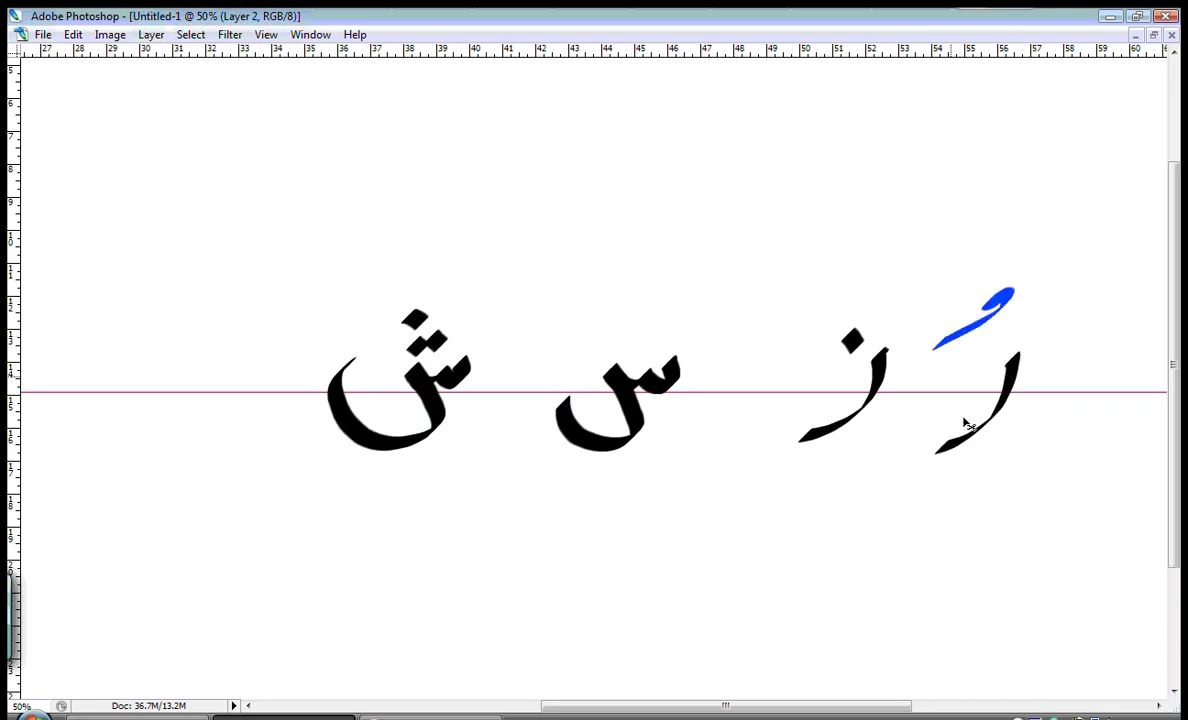
key("ctrl+z")
left_click_drag(997, 465, 910, 516)
key("ctrl+z")
Step: Brush blue vowel marks above and below the ز, undoing each one
mouse_move(893, 242)
left_mouse_down()
mouse_move(808, 292)
mouse_move(843, 262)
mouse_move(790, 314)
left_mouse_up()
key("ctrl+z")
key("ctrl+z")
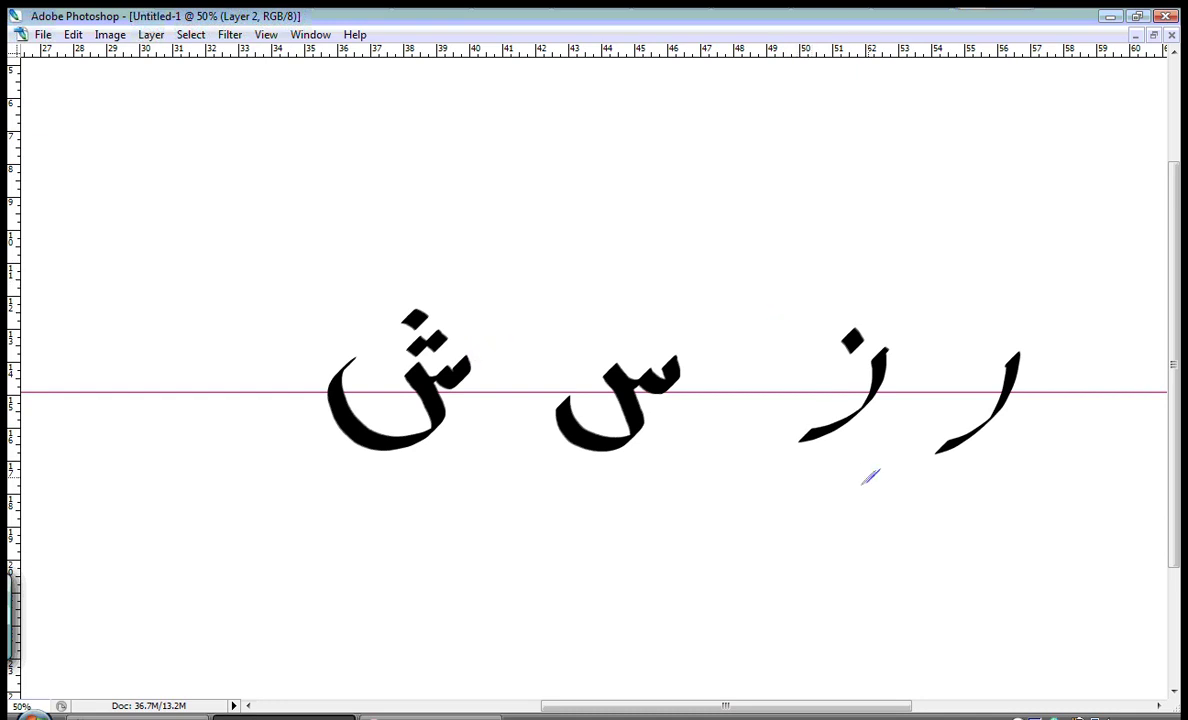
left_click_drag(870, 477, 785, 518)
key("ctrl+z")
Step: Brush blue vowel marks above the س and a slanted stroke below it, undoing each one
left_click_drag(668, 285, 592, 337)
key("ctrl+z")
left_click_drag(649, 253, 622, 274)
key("ctrl+z")
left_click_drag(675, 472, 582, 545)
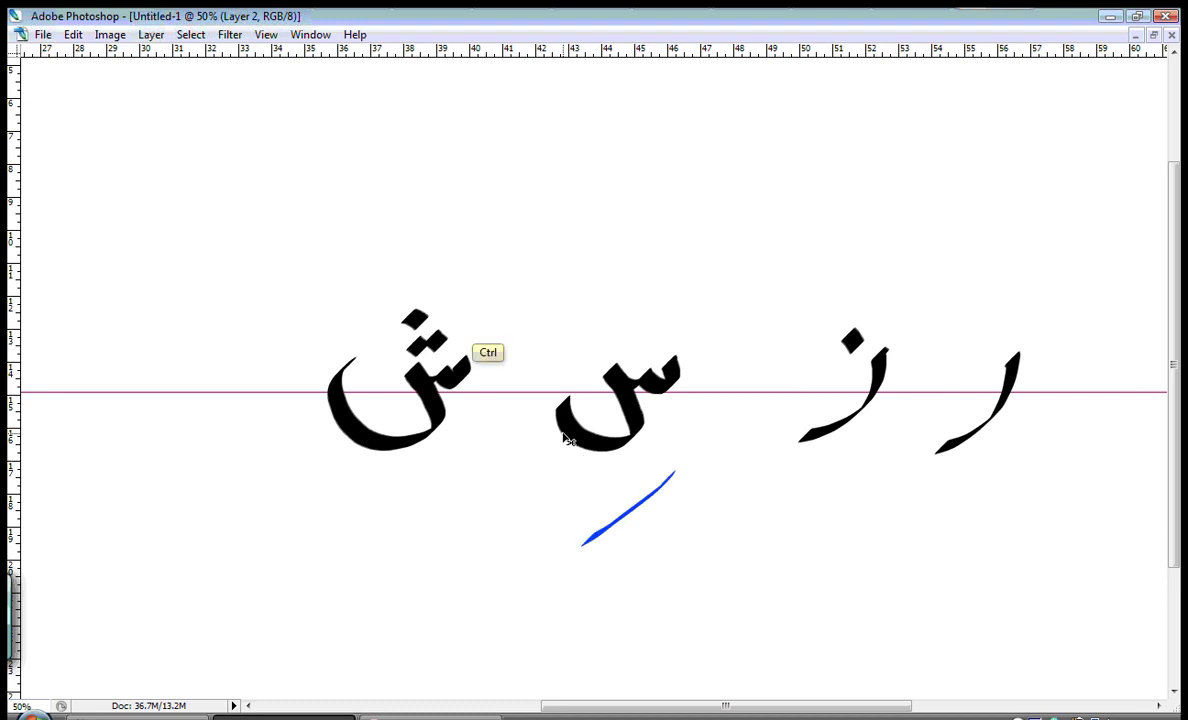
key("ctrl+z")
Step: Brush blue vowel marks above and below the ش, undoing each one
mouse_move(400, 235)
left_mouse_down()
mouse_move(365, 290)
mouse_move(338, 274)
left_mouse_up()
key("ctrl+z")
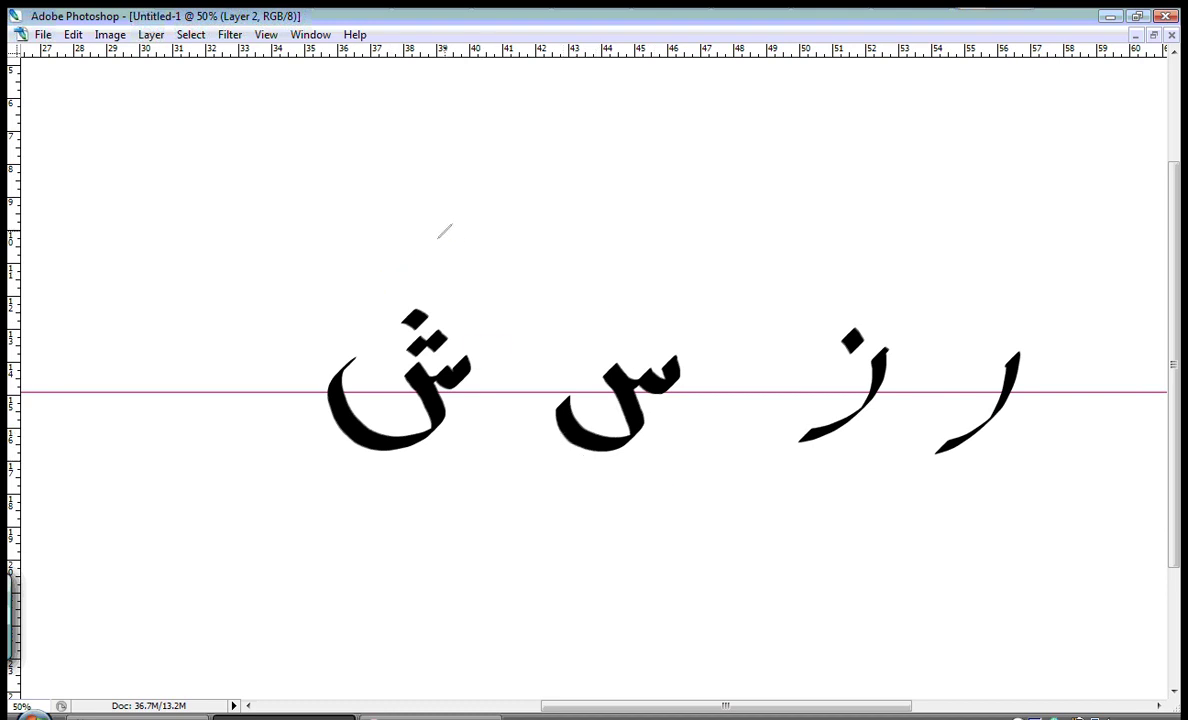
left_click_drag(420, 248, 347, 304)
key("ctrl+z")
left_click_drag(473, 457, 375, 537)
key("ctrl+z")
key("Tab")
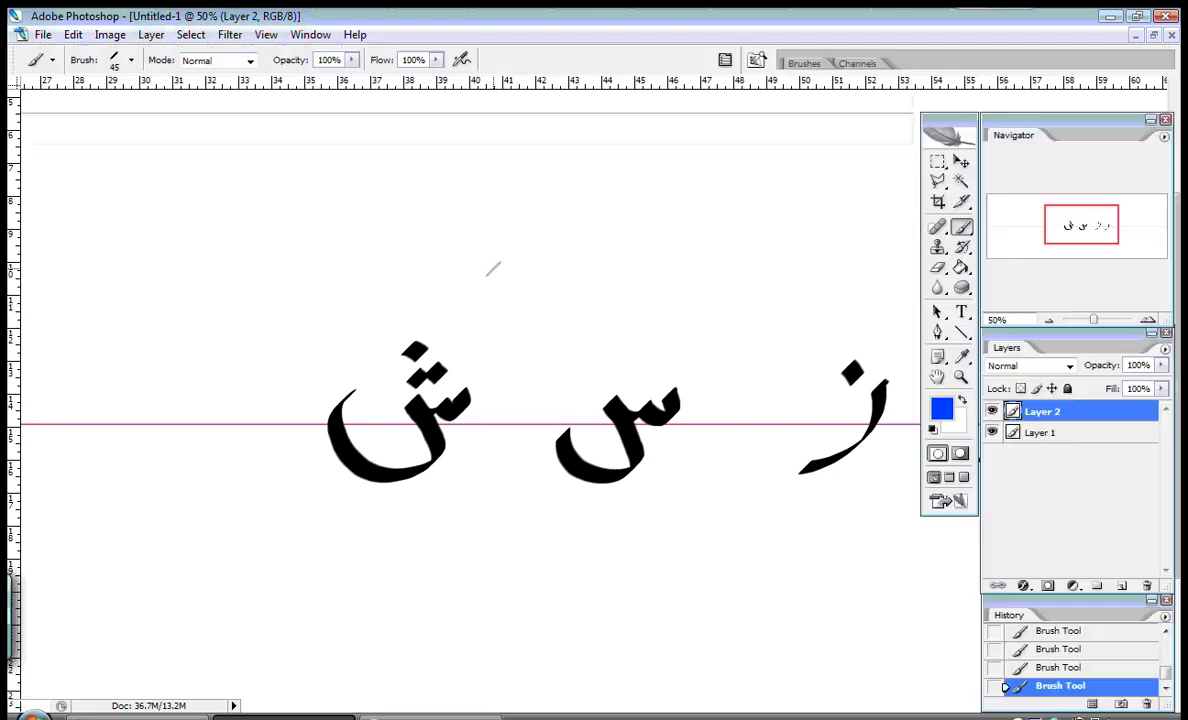